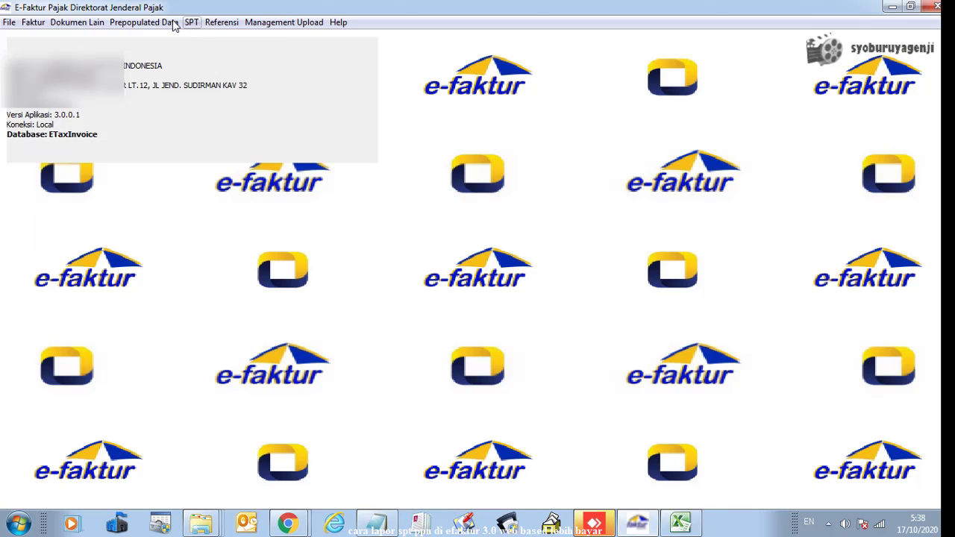
# Load web-efaktur.pajak.go.id in the Chrome new-tab window until the certificate prompt appears
pyautogui.click(298, 522)
pyautogui.click(365, 463)
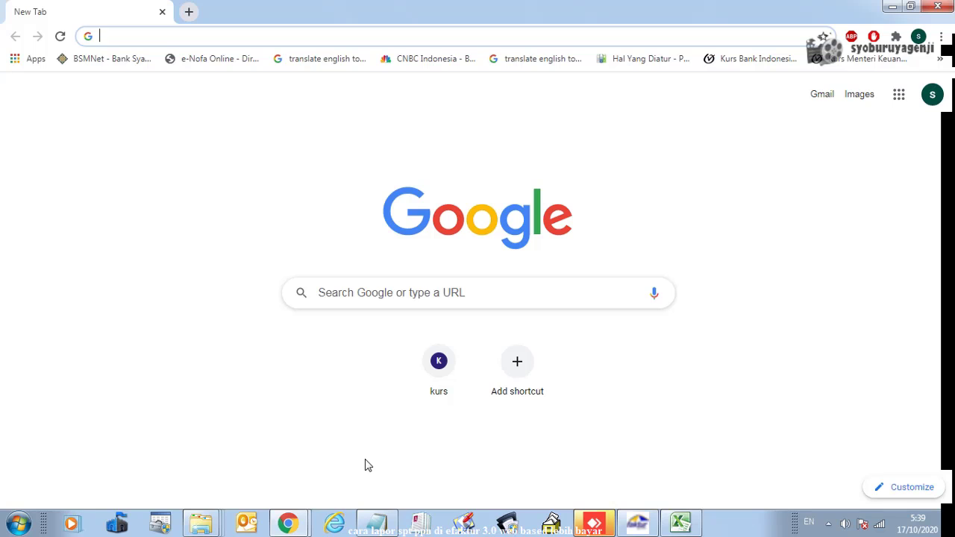
pyautogui.click(131, 36)
pyautogui.click(131, 36)
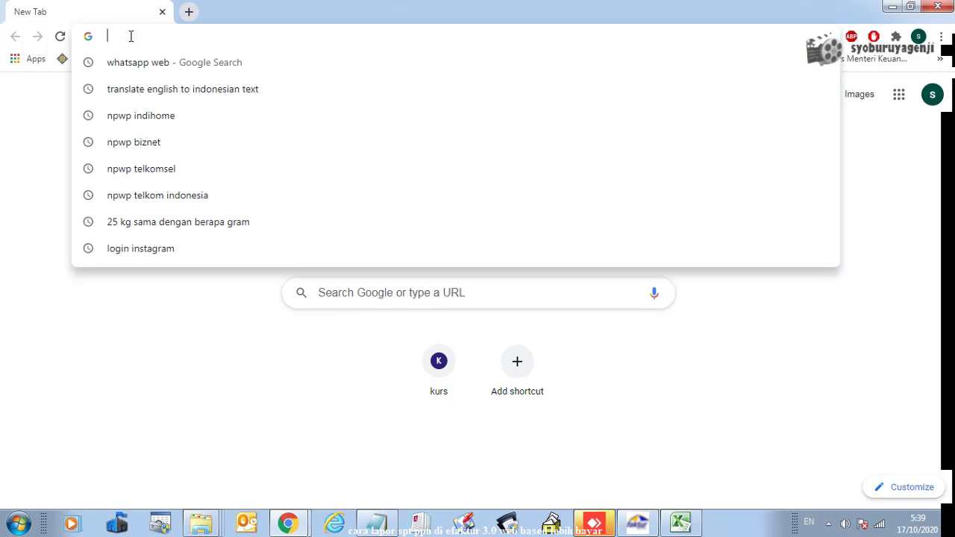
pyautogui.write('web')
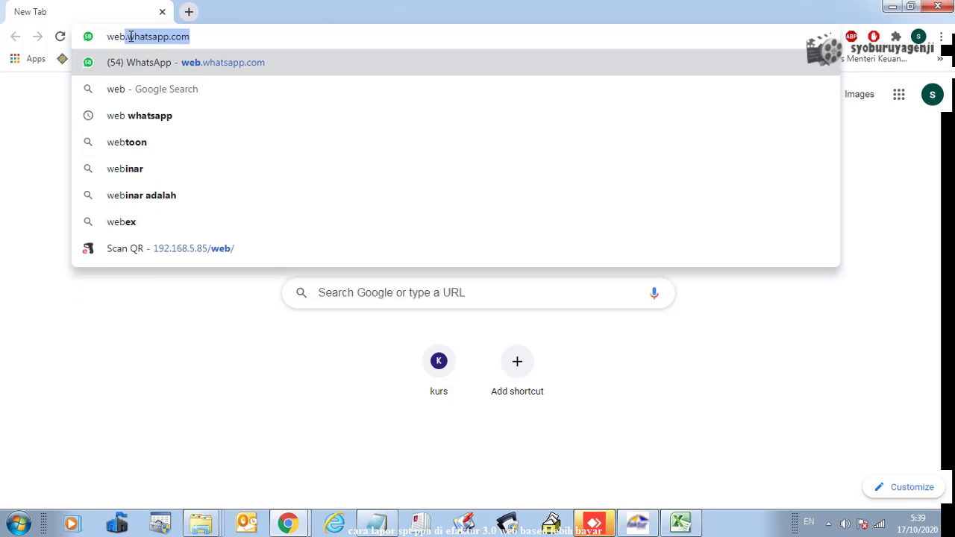
pyautogui.write('-efa')
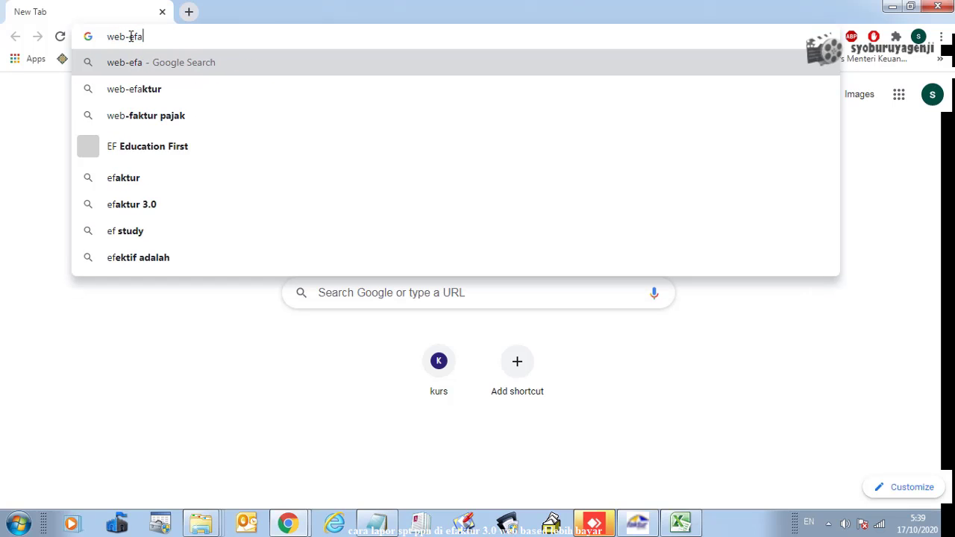
pyautogui.write('ktur')
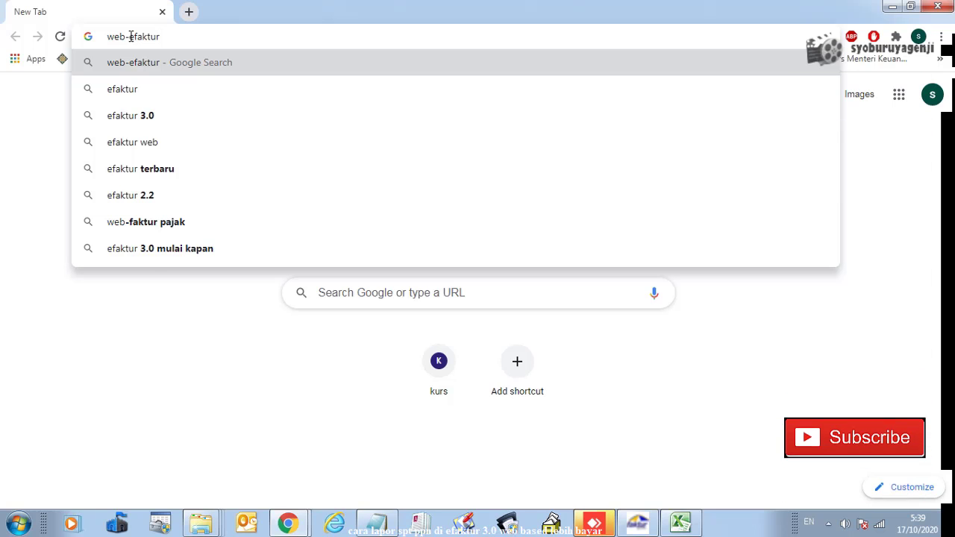
pyautogui.write('.pajak.')
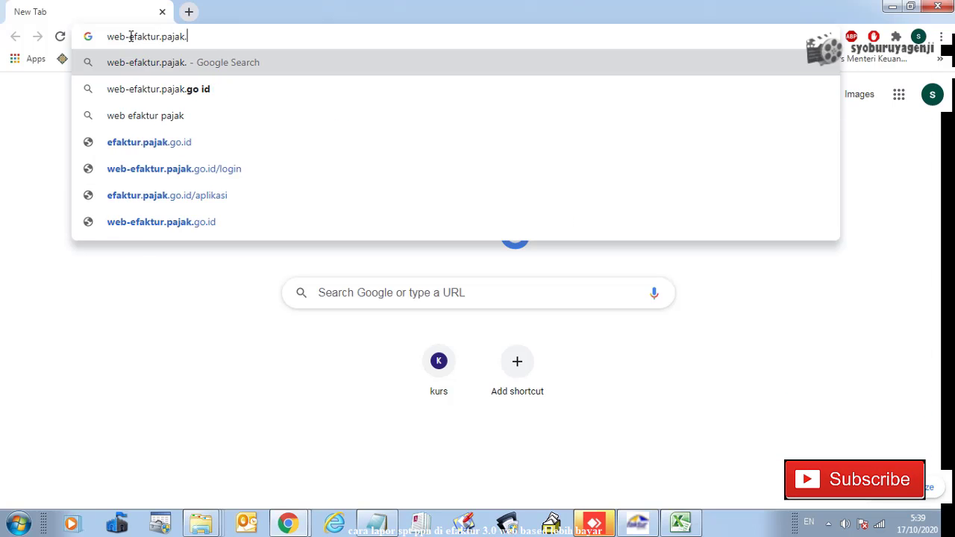
pyautogui.write('go')
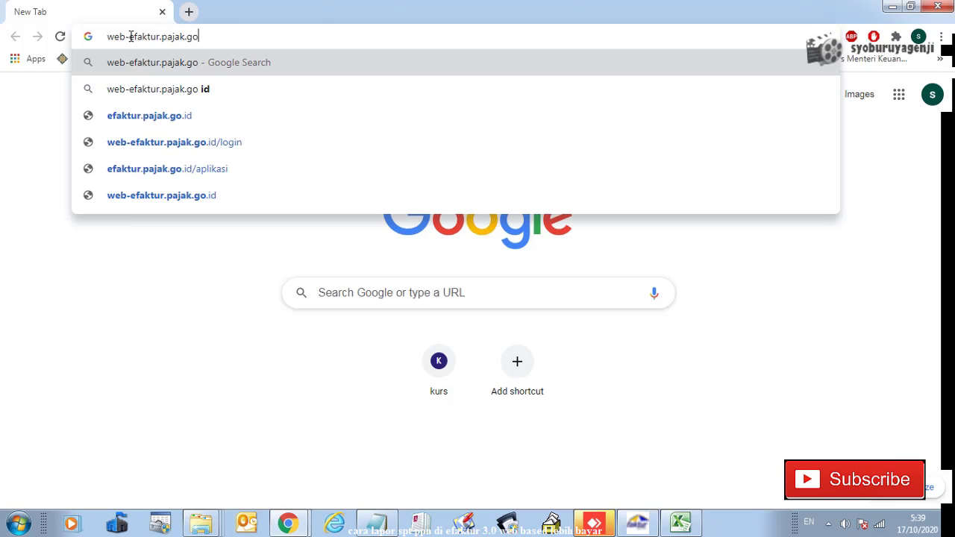
pyautogui.write('.id')
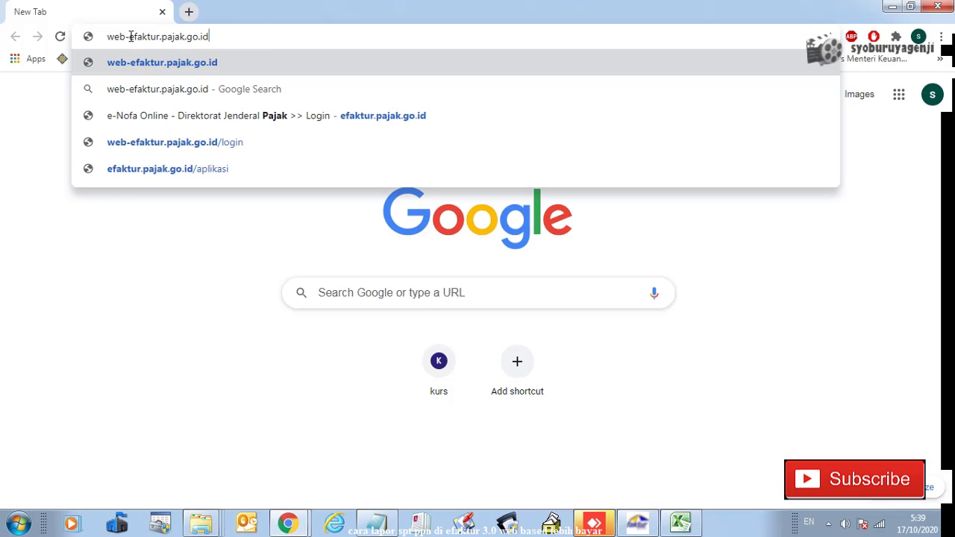
pyautogui.press('Return')
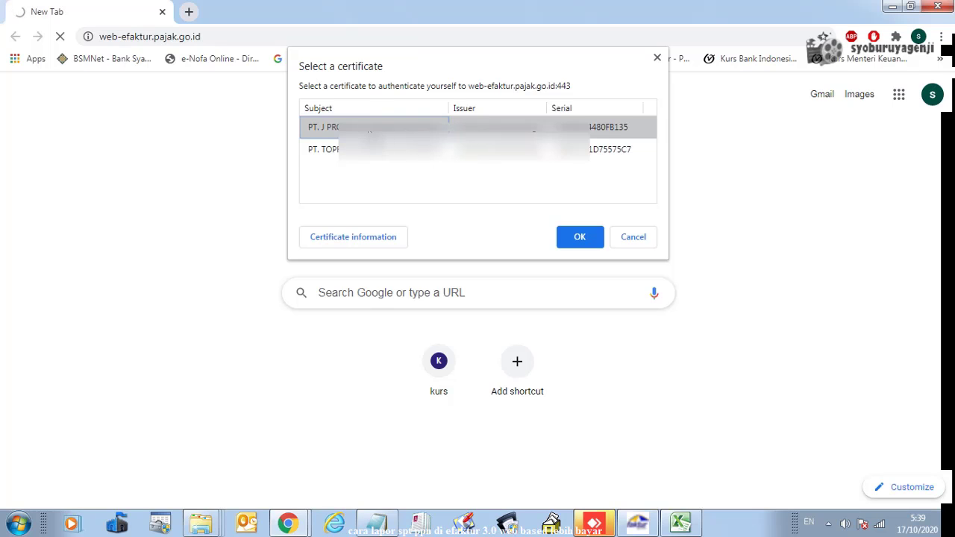
# Authenticate with the first company certificate and log in with the saved PKP account password
pyautogui.click(580, 238)
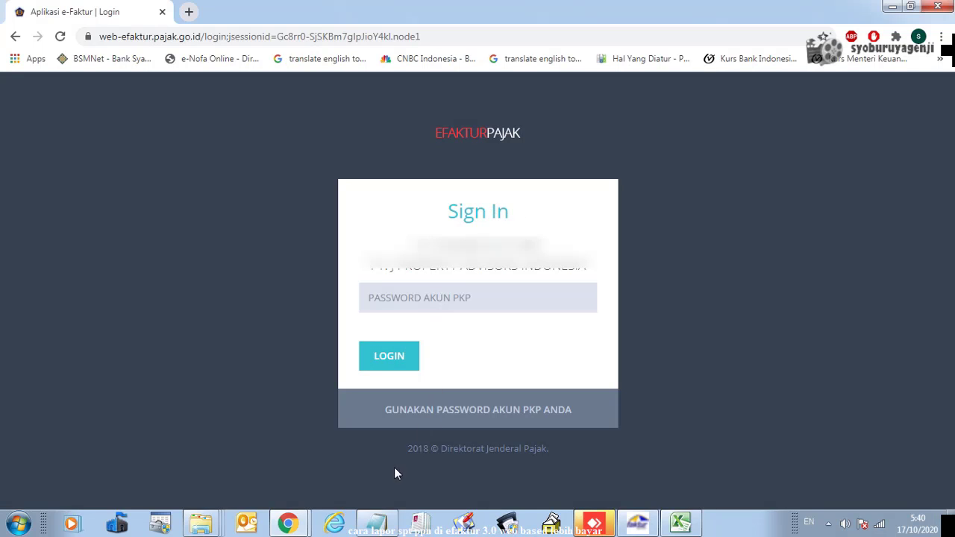
pyautogui.click(377, 522)
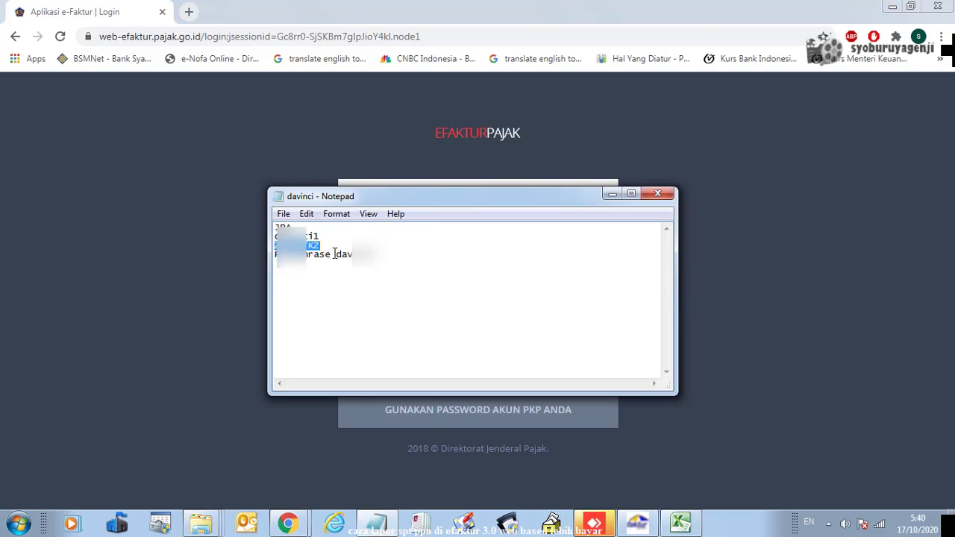
pyautogui.click(613, 194)
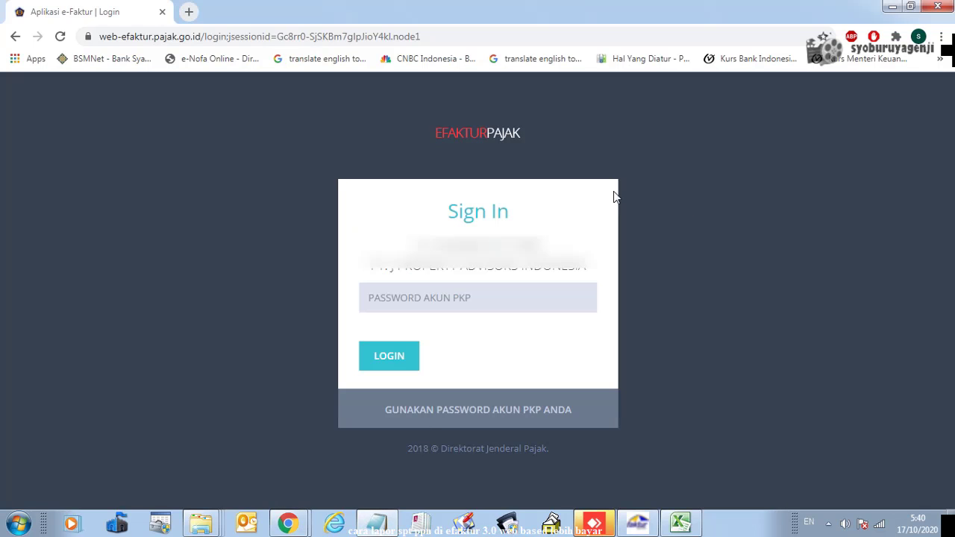
pyautogui.click(423, 299)
pyautogui.hotkey('ctrl', 'v')
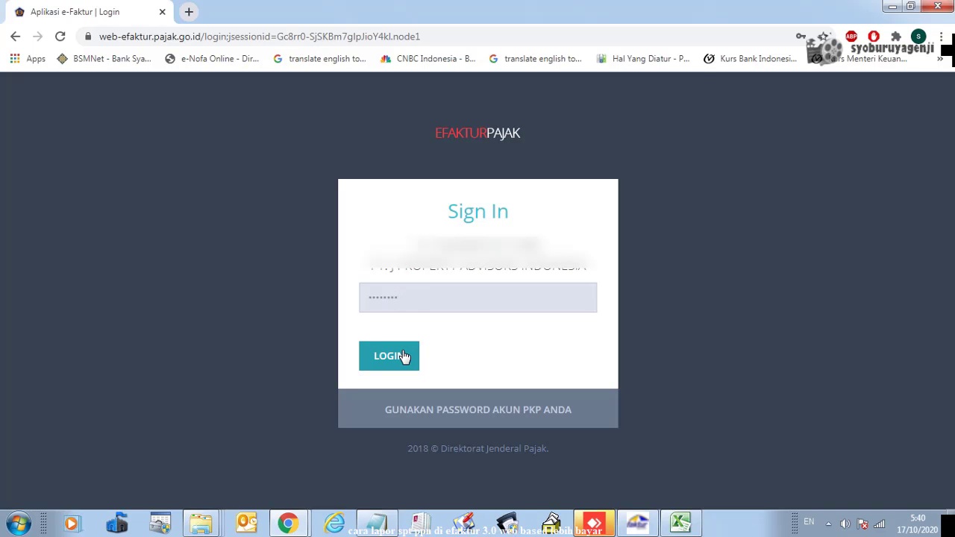
pyautogui.click(402, 356)
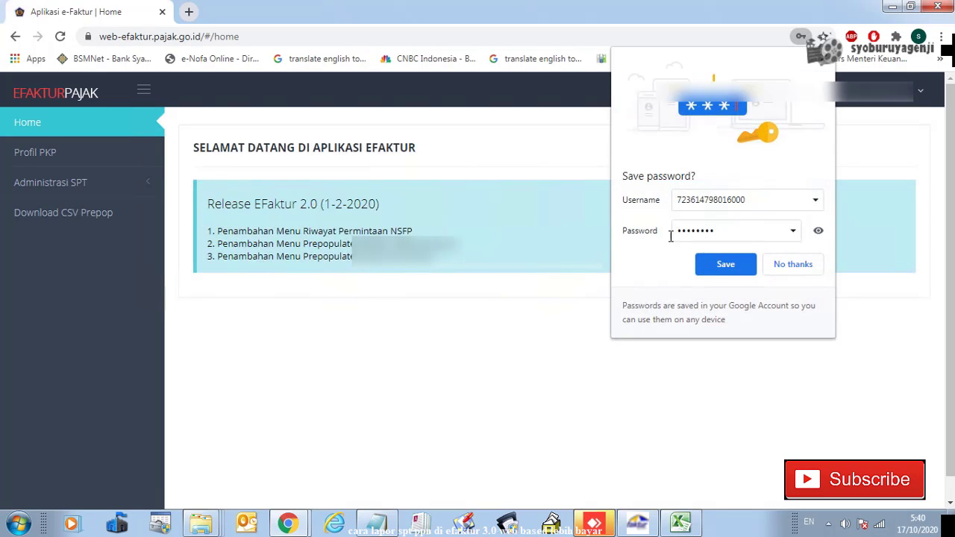
# Decline saving the password, open Profil PKP and focus the Nama Penandatangan Faktur field
pyautogui.click(793, 266)
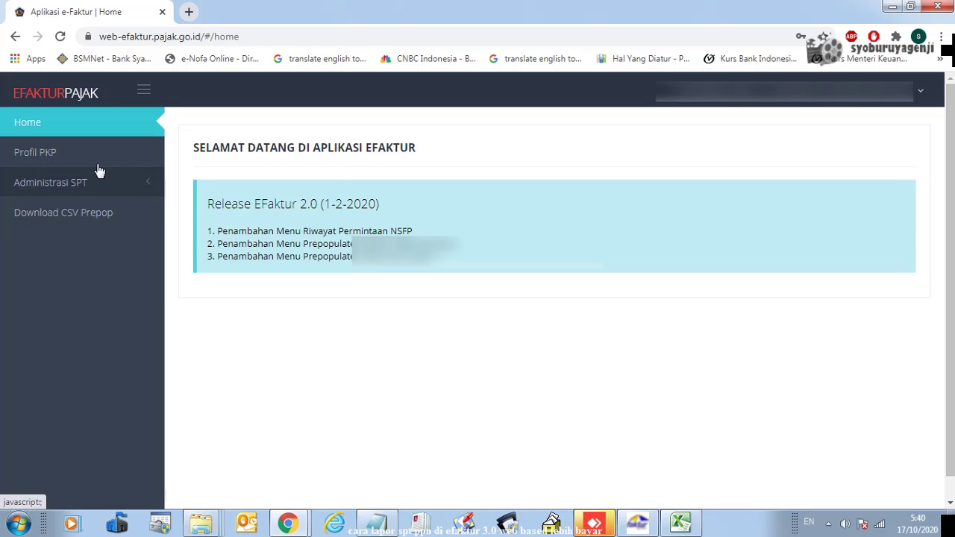
pyautogui.click(67, 159)
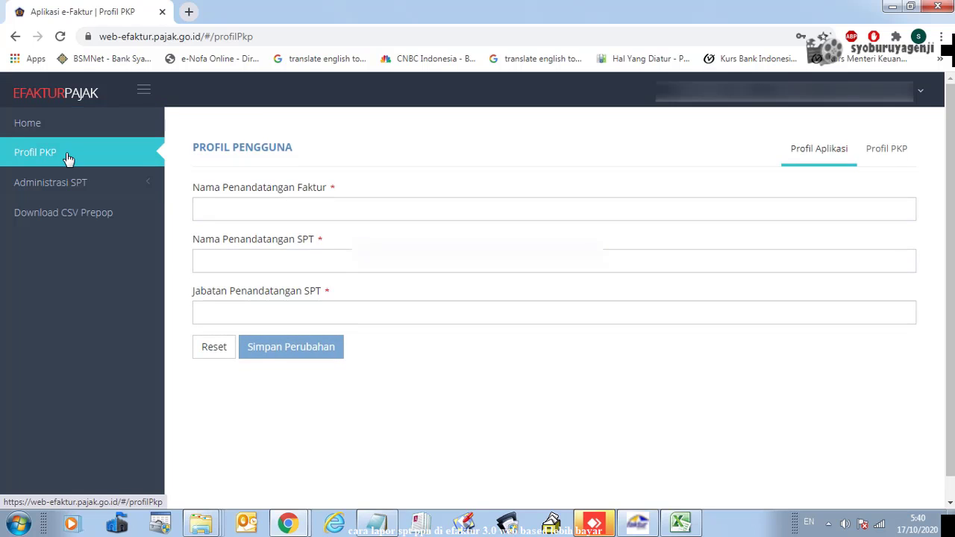
pyautogui.click(283, 207)
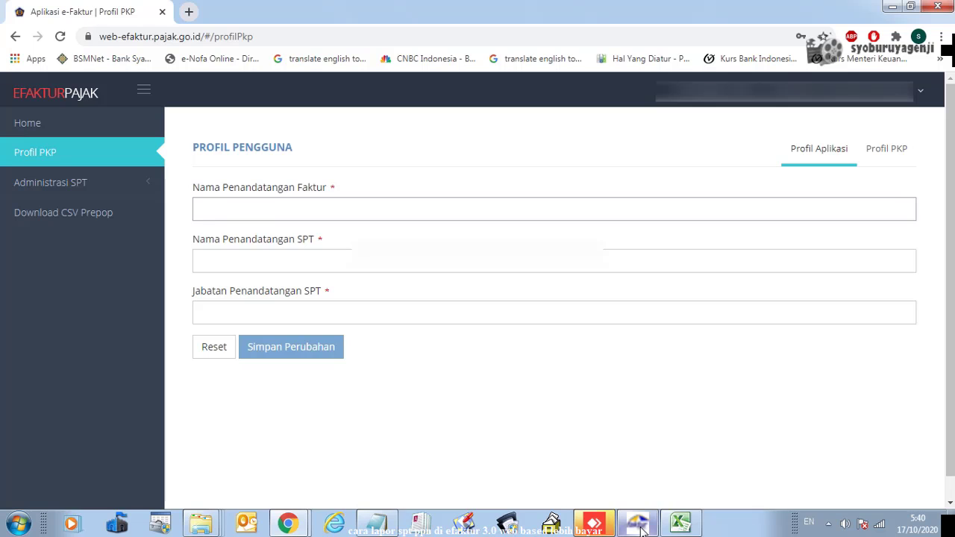
pyautogui.moveTo(641, 530)
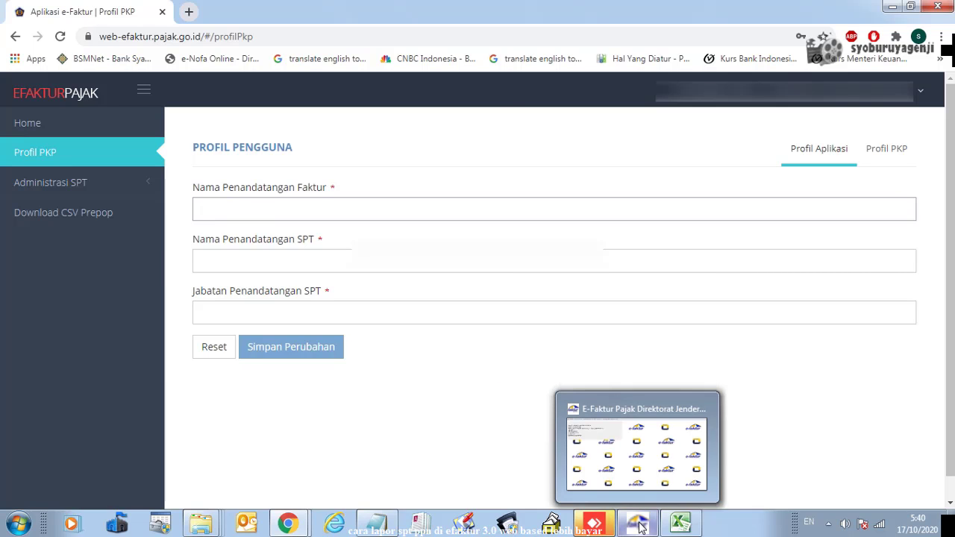
pyautogui.click(642, 528)
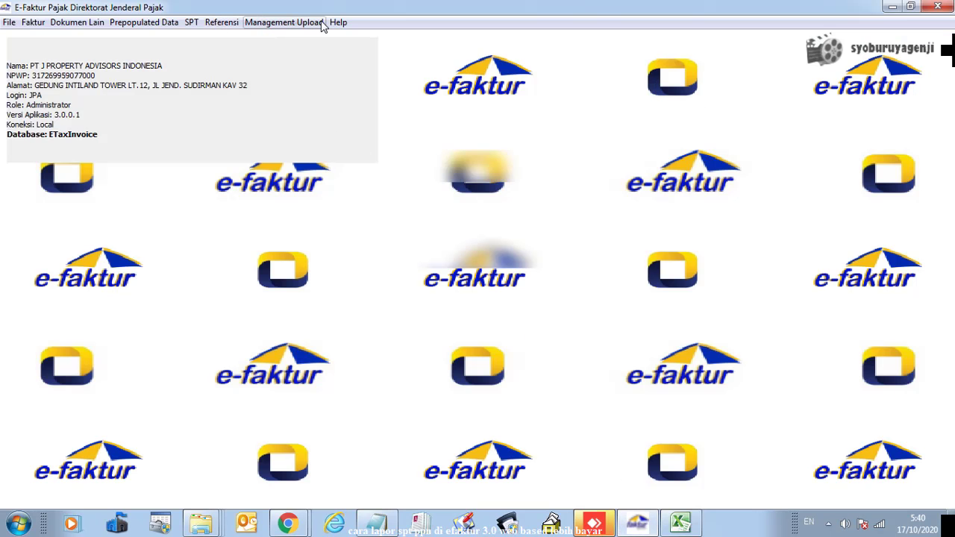
# Copy the Penandatangan name from desktop Management Upload > Profil PKP into Nama Penandatangan Faktur
pyautogui.click(297, 24)
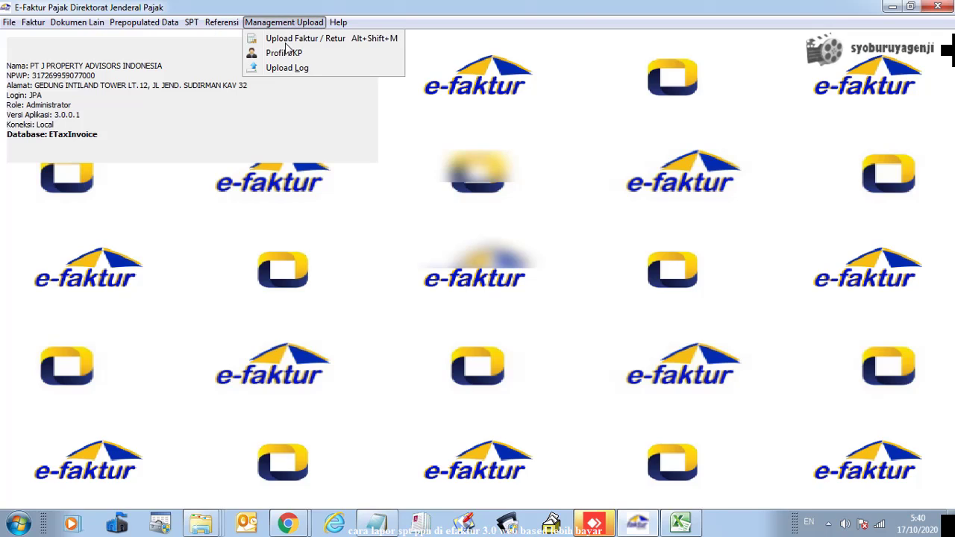
pyautogui.click(288, 49)
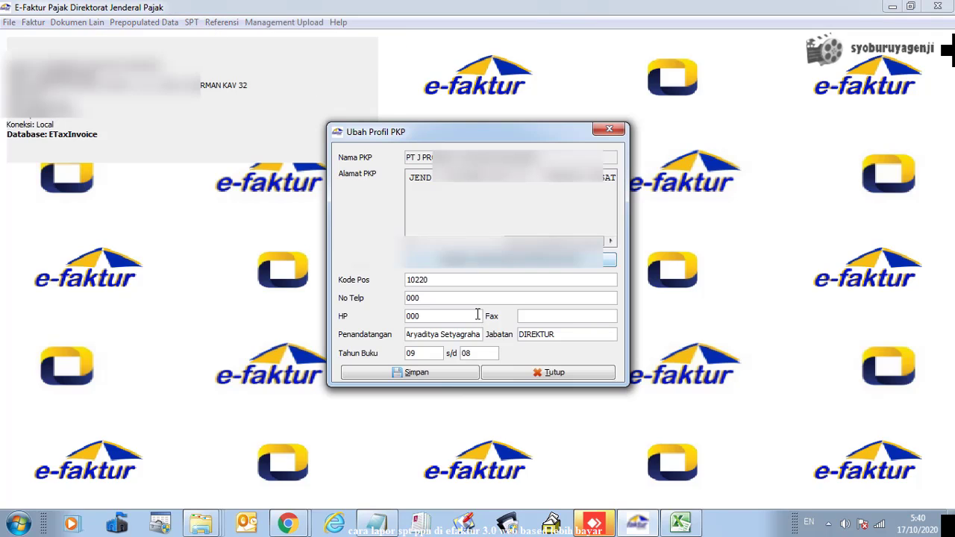
pyautogui.tripleClick(430, 333)
pyautogui.hotkey('alt', 'Tab')
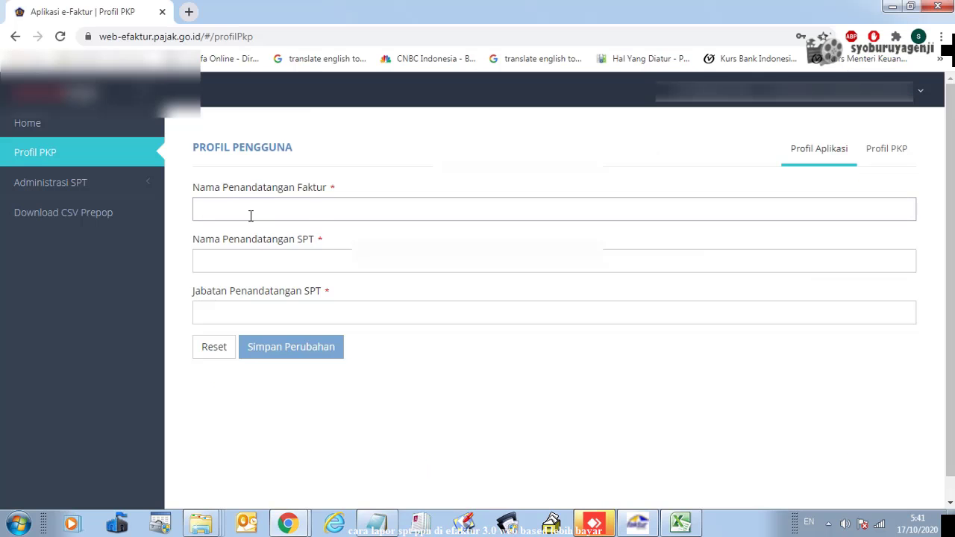
pyautogui.click(251, 216)
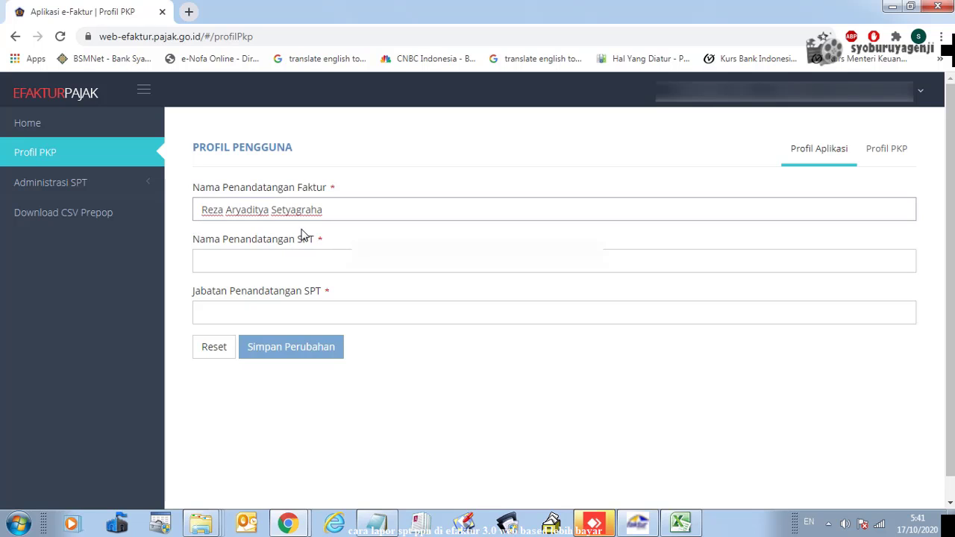
# Fill the SPT signer name and Jabatan DIREKTUR from the desktop profile, then save the profile
pyautogui.click(251, 262)
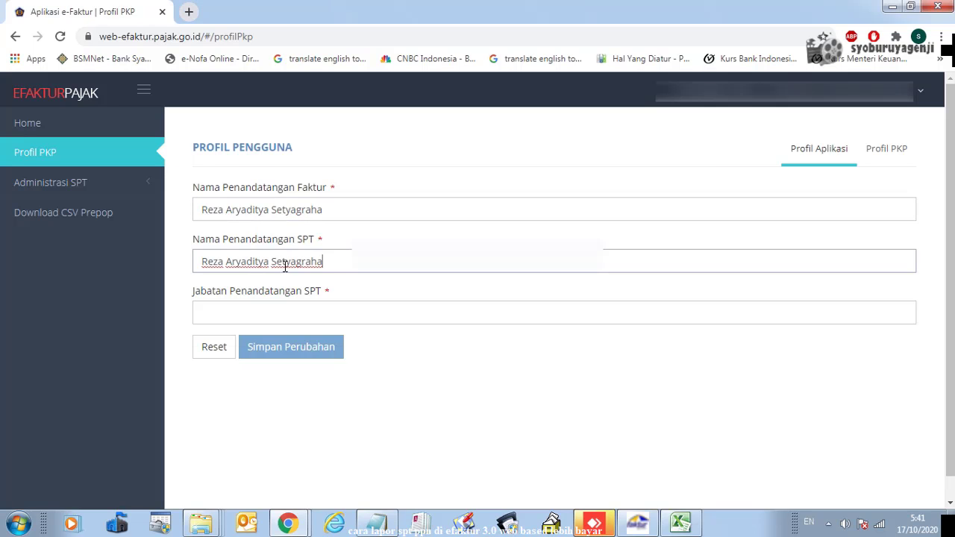
pyautogui.click(270, 317)
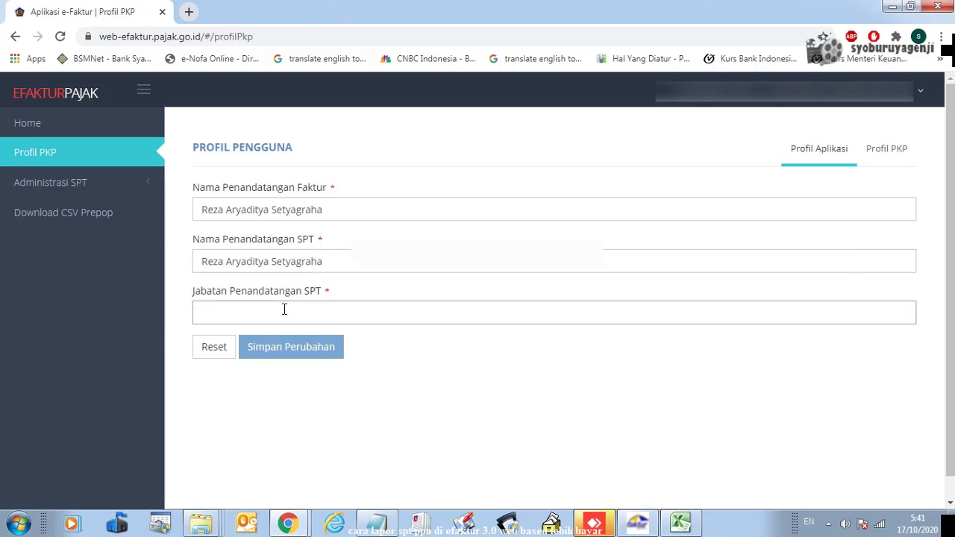
pyautogui.hotkey('alt', 'Tab')
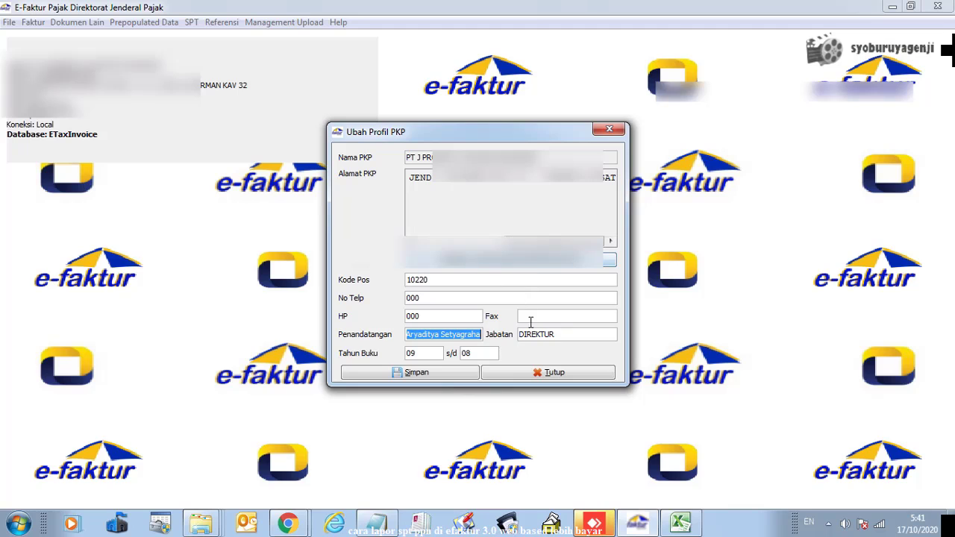
pyautogui.click(552, 335)
pyautogui.doubleClick(553, 334)
pyautogui.hotkey('ctrl', 'c')
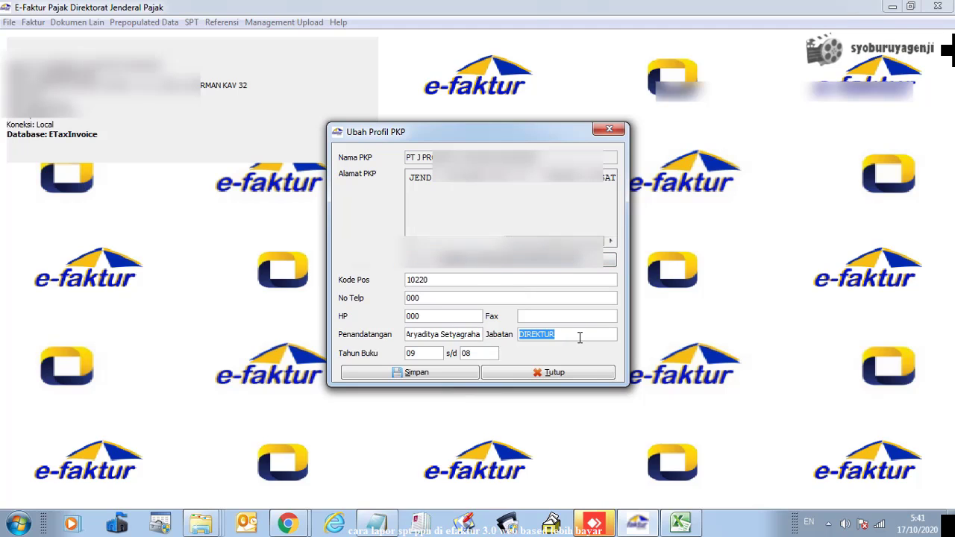
pyautogui.hotkey('alt', 'Tab')
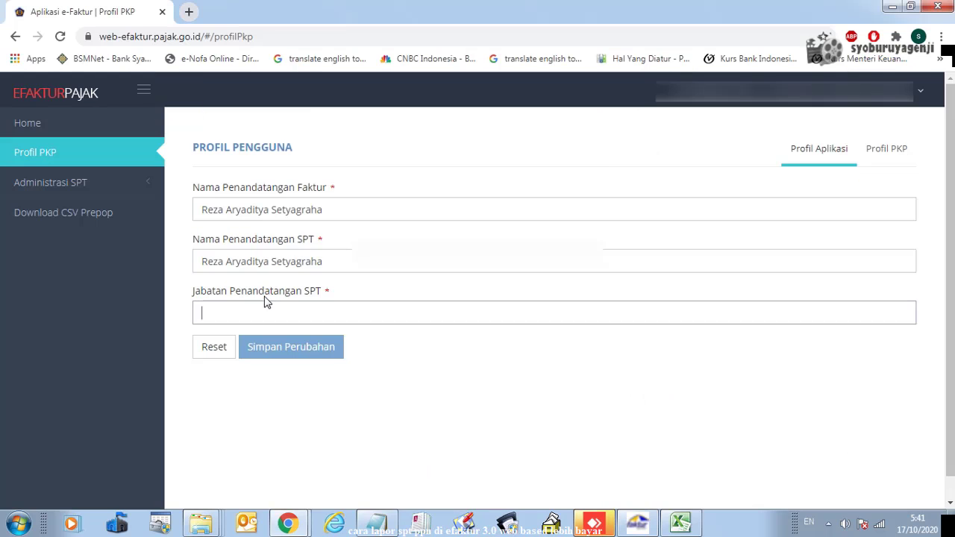
pyautogui.hotkey('ctrl', 'v')
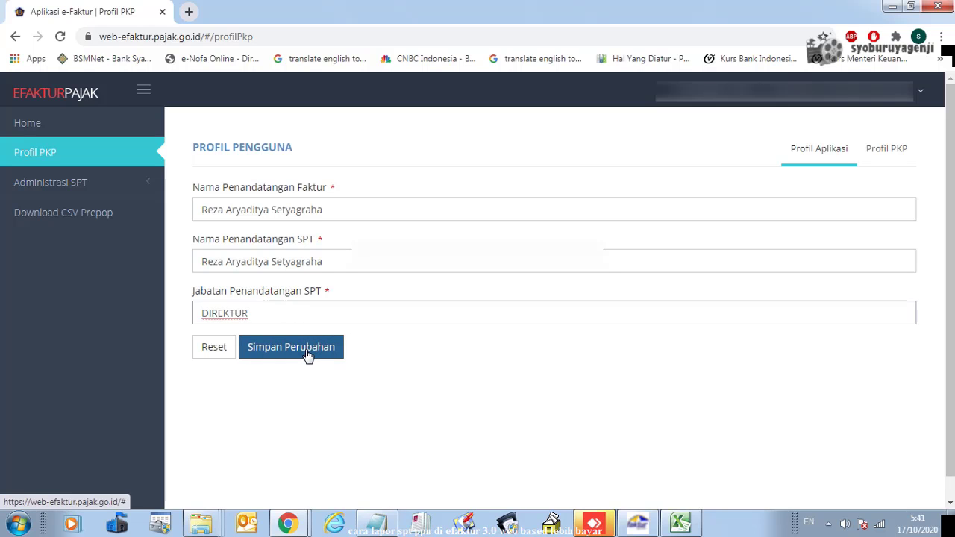
pyautogui.click(307, 353)
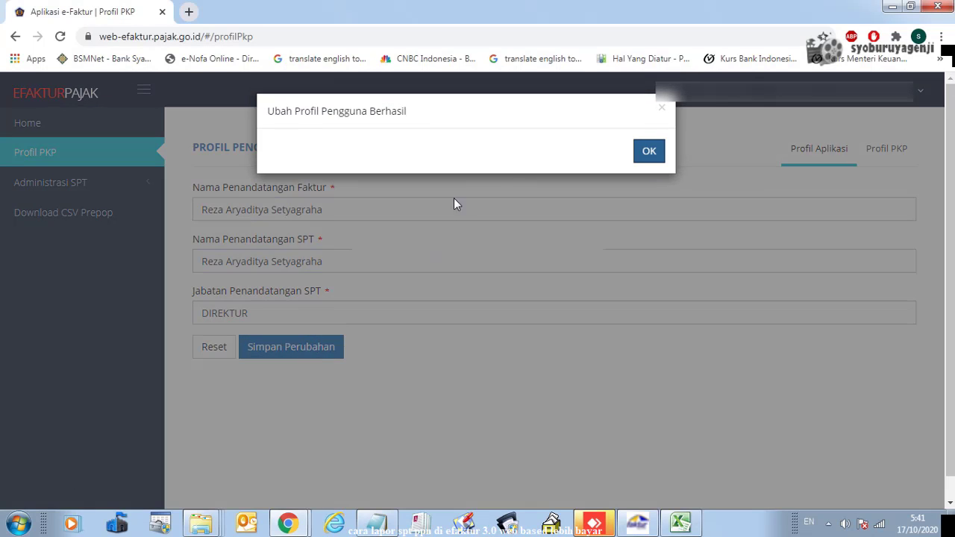
pyautogui.click(648, 154)
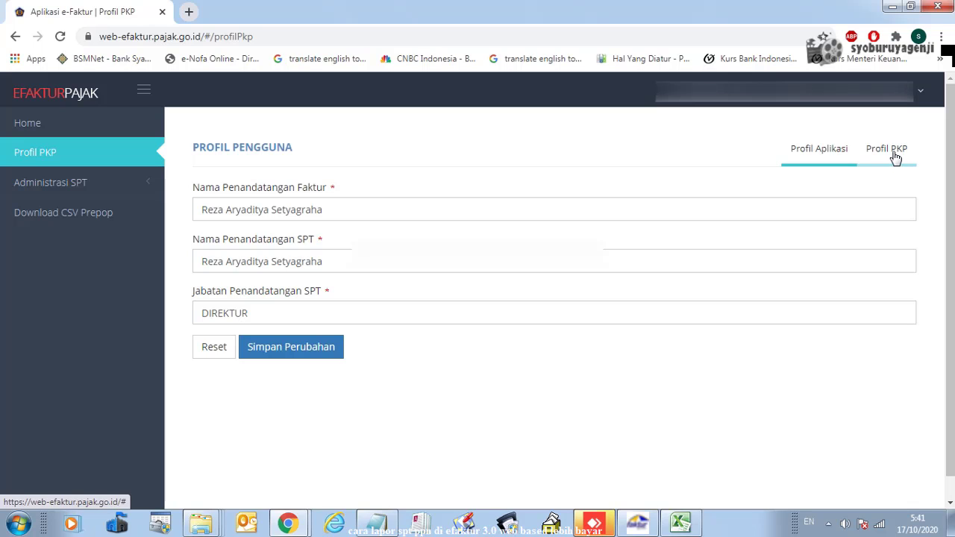
# View the company's registered PKP details, including Tahun Buku 9-8, on the Profil PKP tab
pyautogui.click(895, 157)
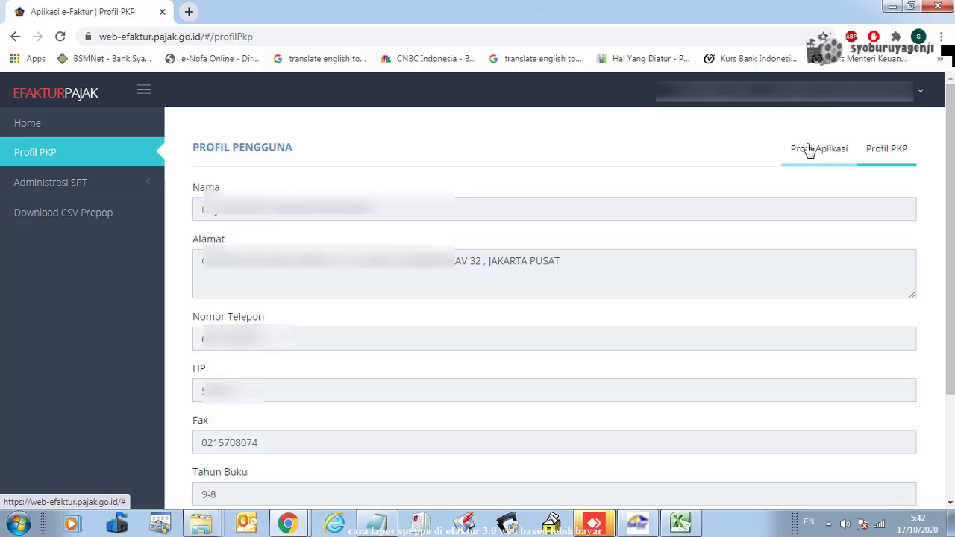
pyautogui.click(49, 193)
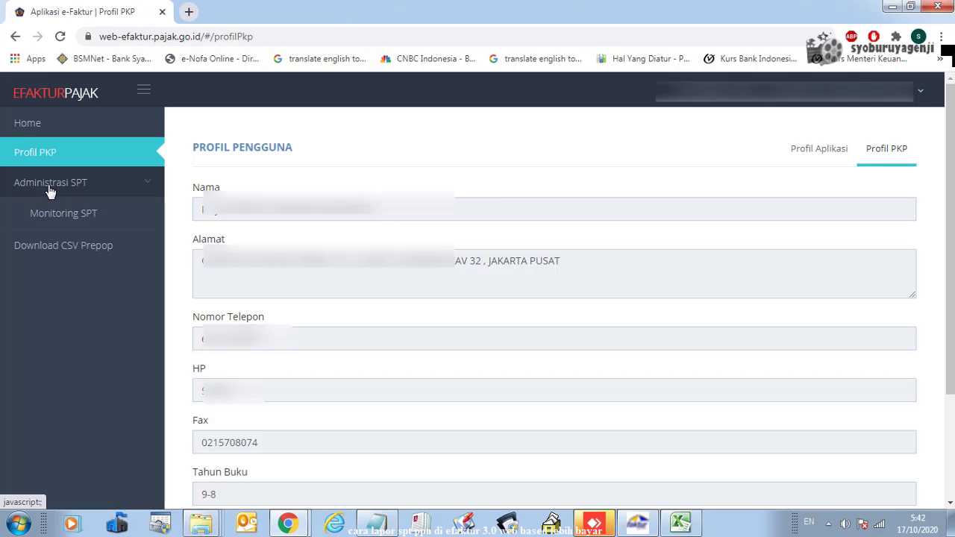
# Open Monitoring SPT and display the Daftar SPT for Tahun Pajak 2020, which is empty
pyautogui.click(75, 224)
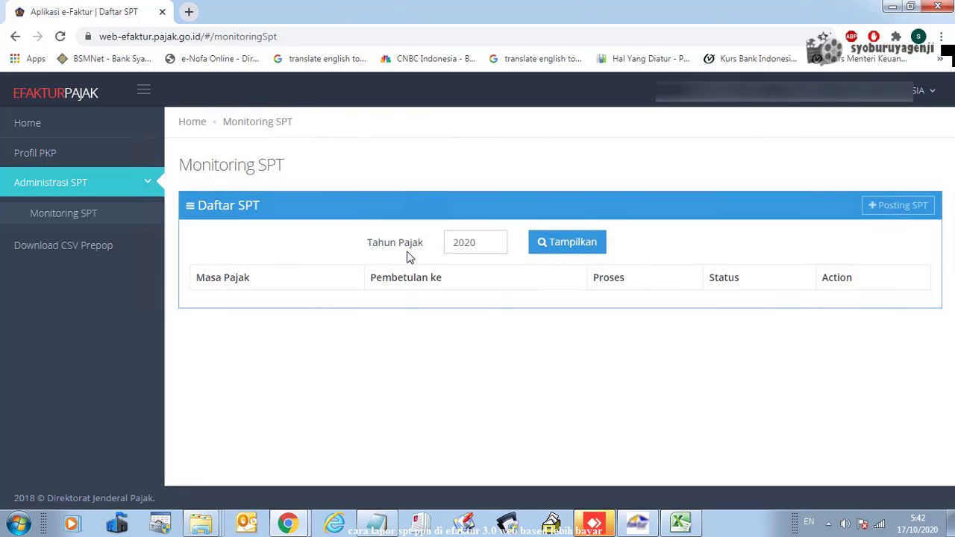
pyautogui.click(483, 245)
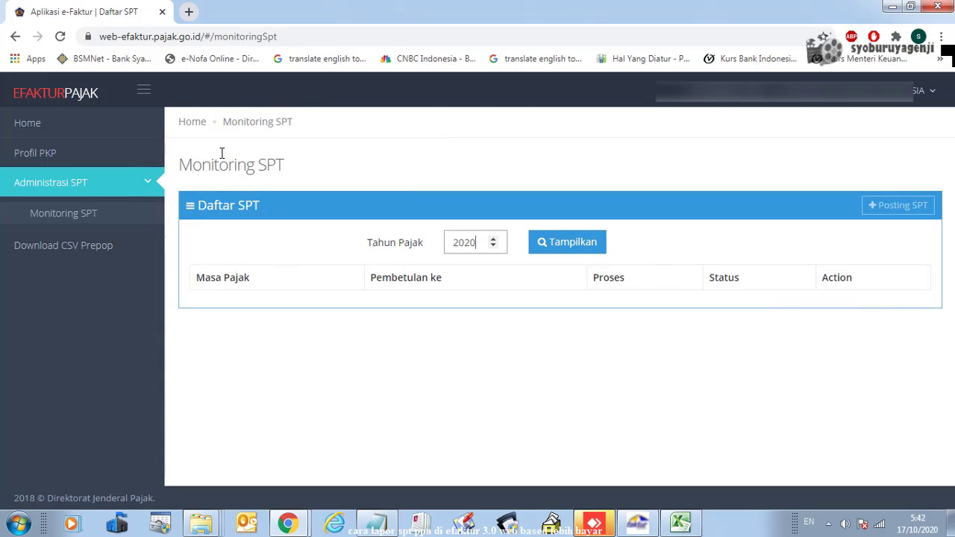
pyautogui.click(193, 206)
pyautogui.click(569, 250)
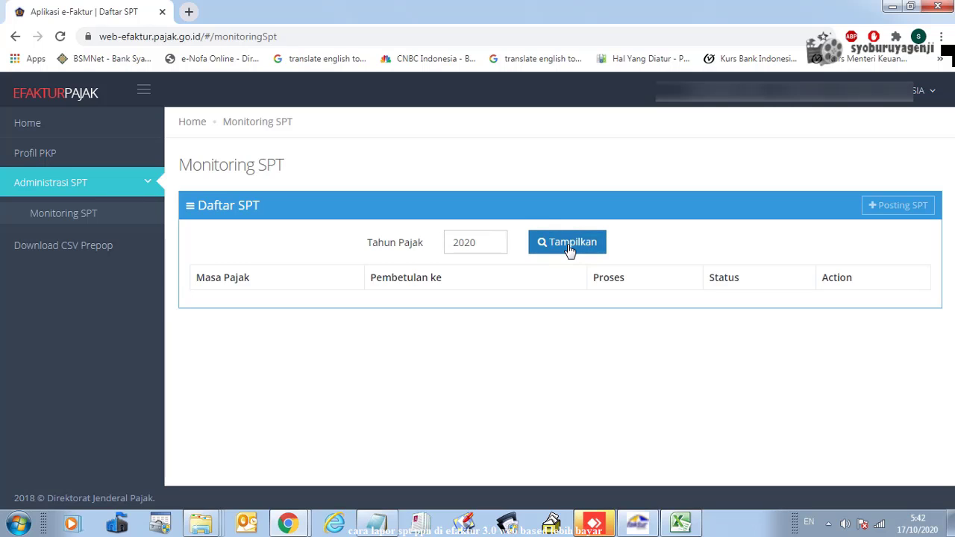
pyautogui.click(569, 251)
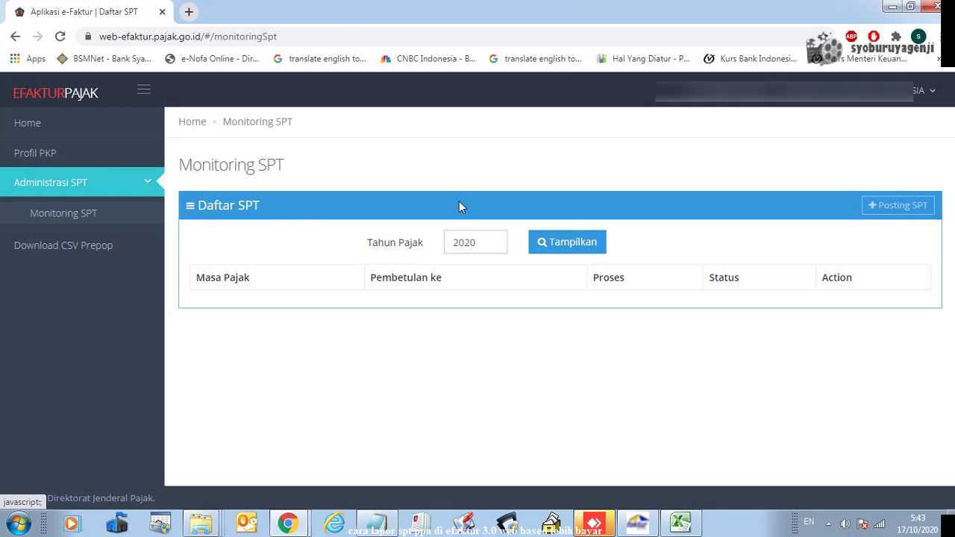
# Post a new SPT for Masa Pajak 09 of 2020 and acknowledge the queued-posting notice
pyautogui.click(901, 211)
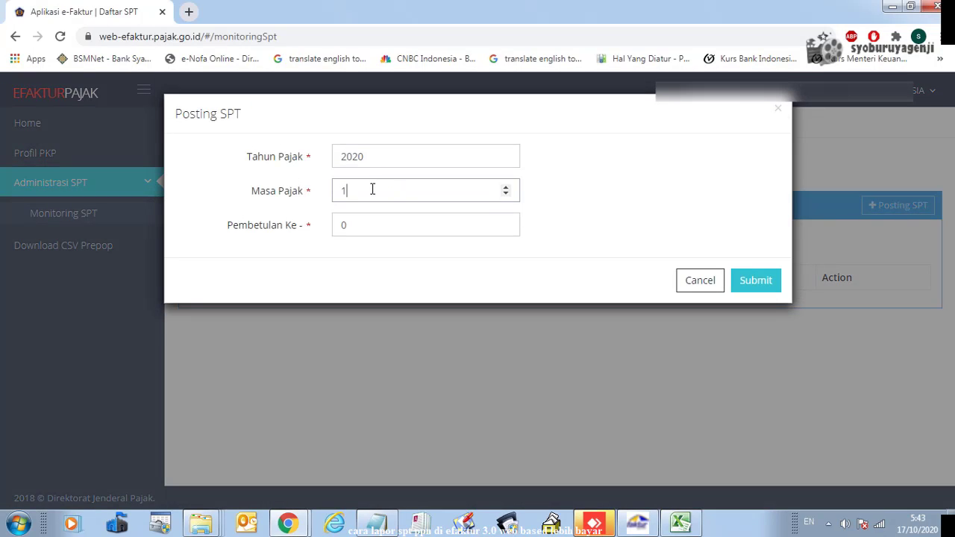
pyautogui.press('BackSpace')
pyautogui.write('09')
pyautogui.click(760, 288)
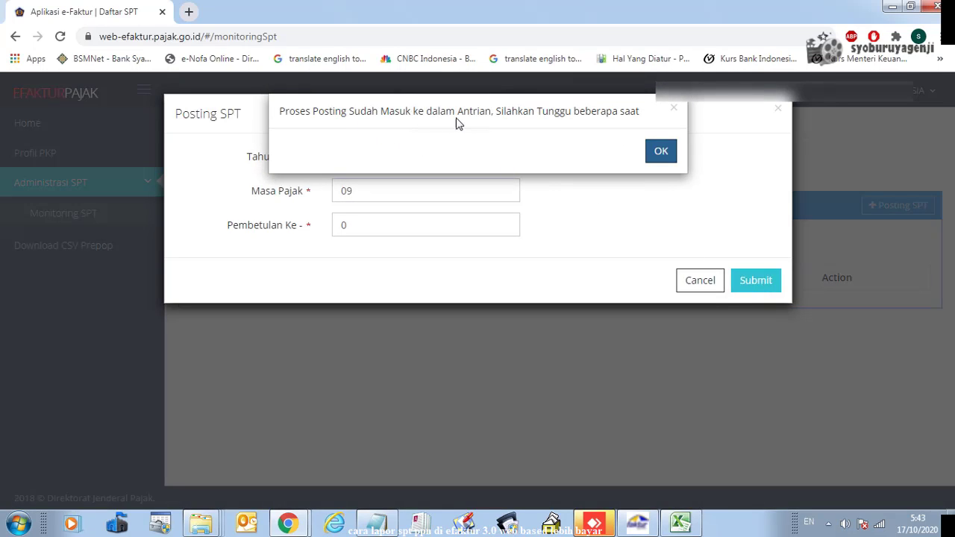
pyautogui.click(661, 152)
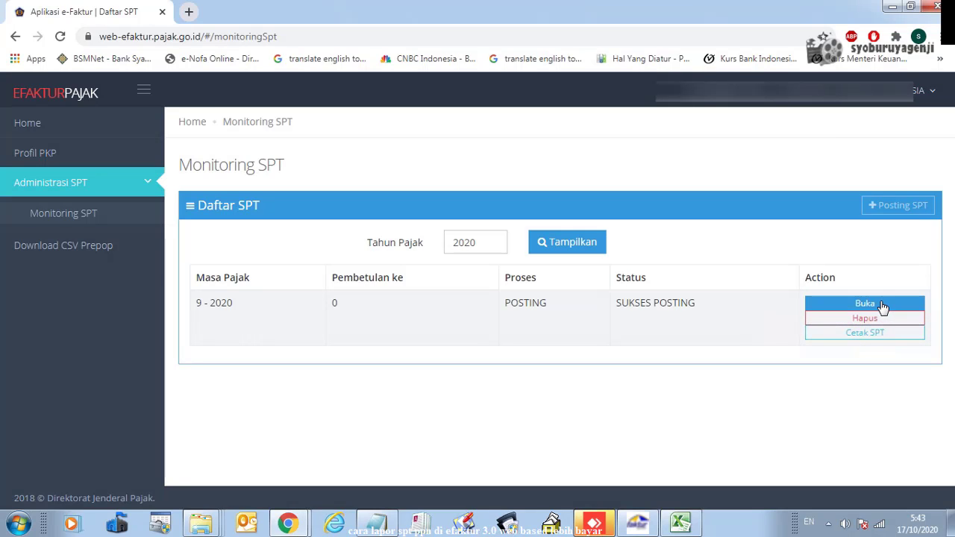
# Open the 9-2020 SPT and display the A1 export and A2 domestic output tax forms
pyautogui.click(865, 302)
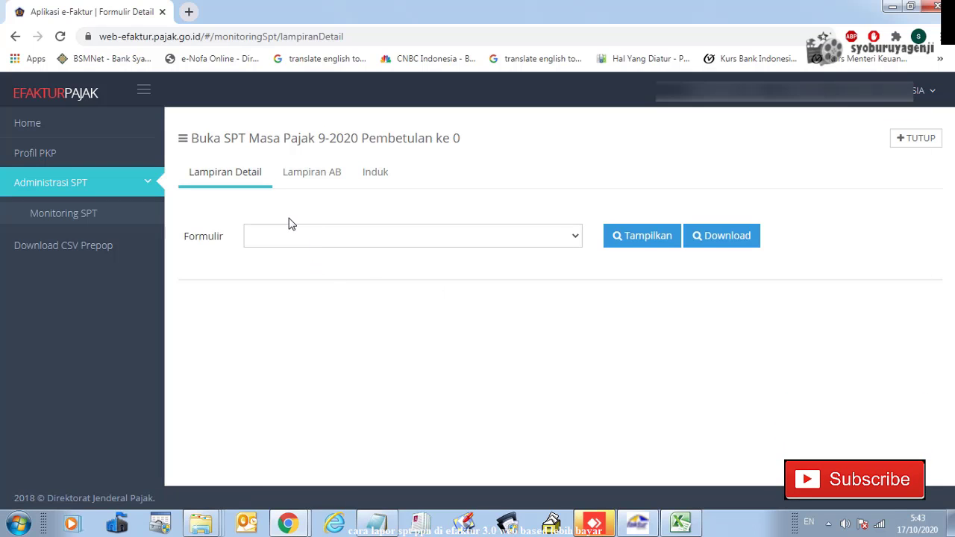
pyautogui.click(572, 237)
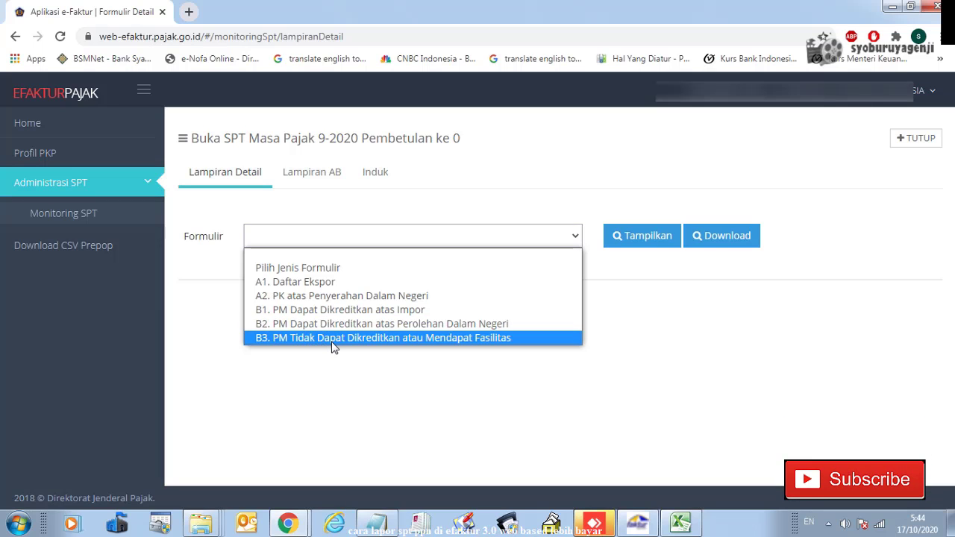
pyautogui.click(331, 282)
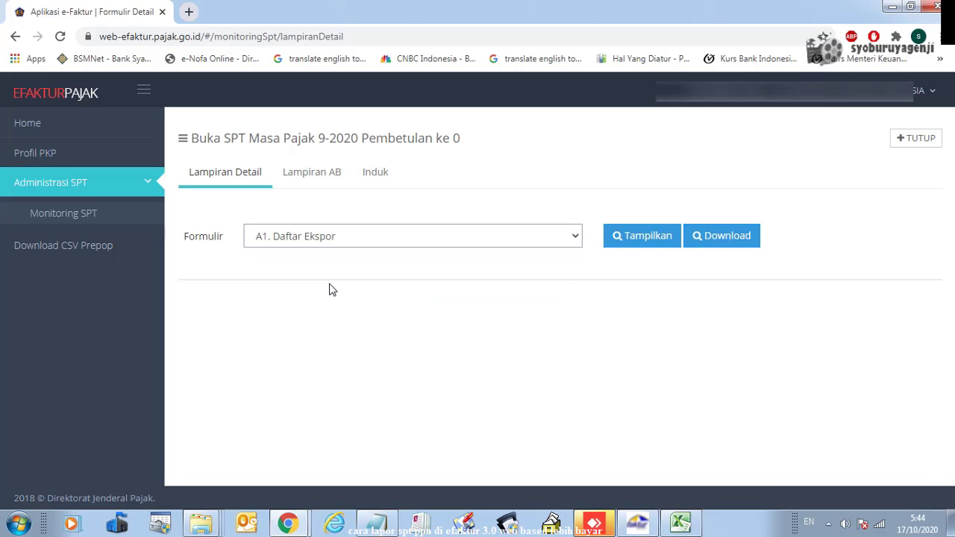
pyautogui.click(653, 246)
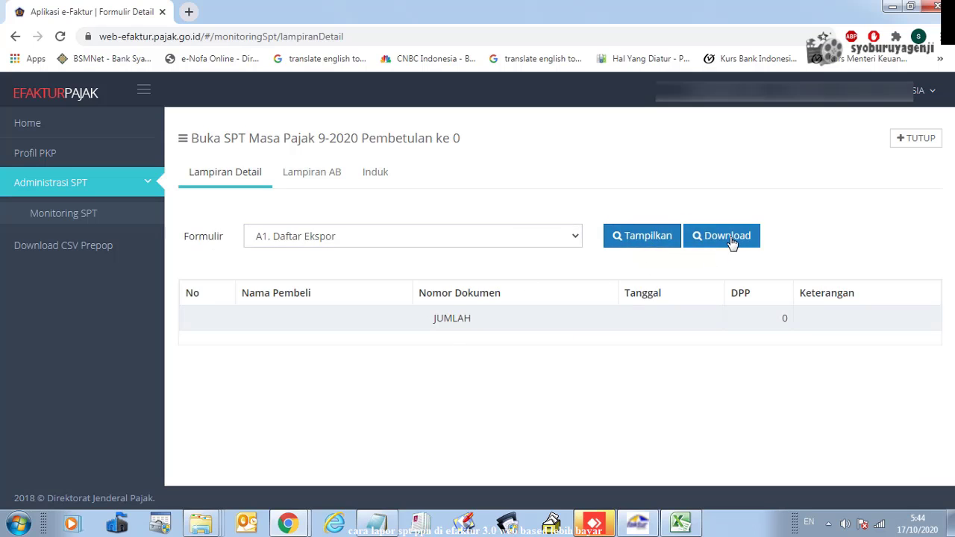
pyautogui.click(570, 240)
pyautogui.click(326, 290)
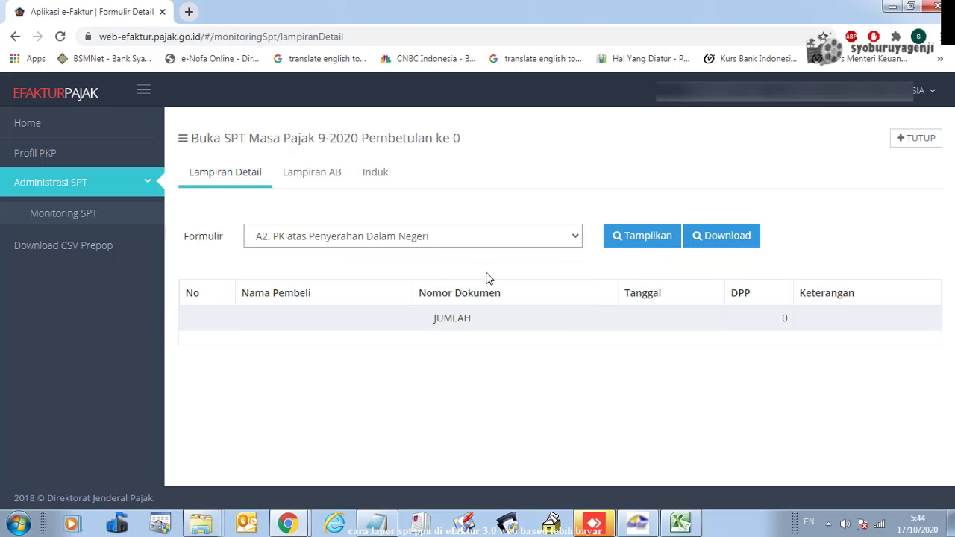
pyautogui.click(634, 236)
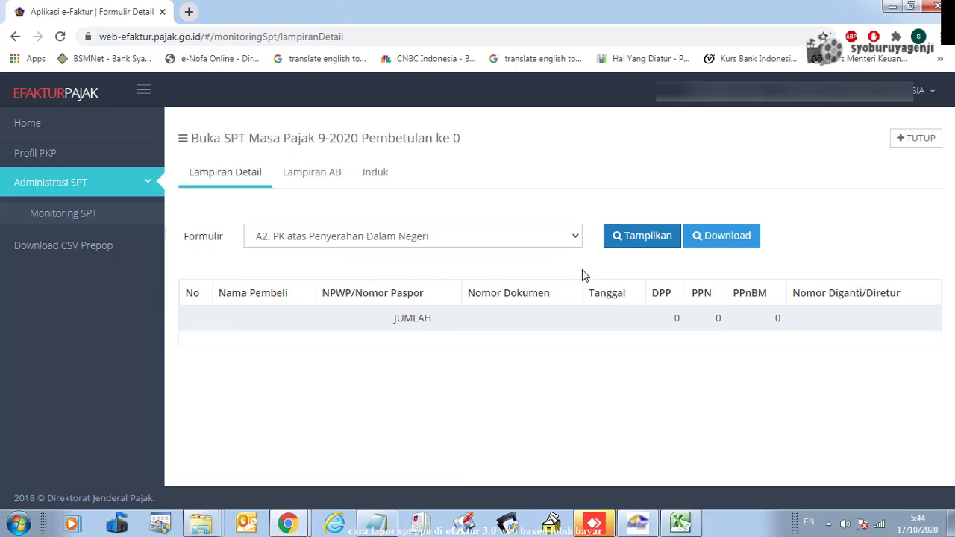
# Display the B1 import form and B2's two purchase invoices totalling PPN 1.338.030
pyautogui.click(574, 237)
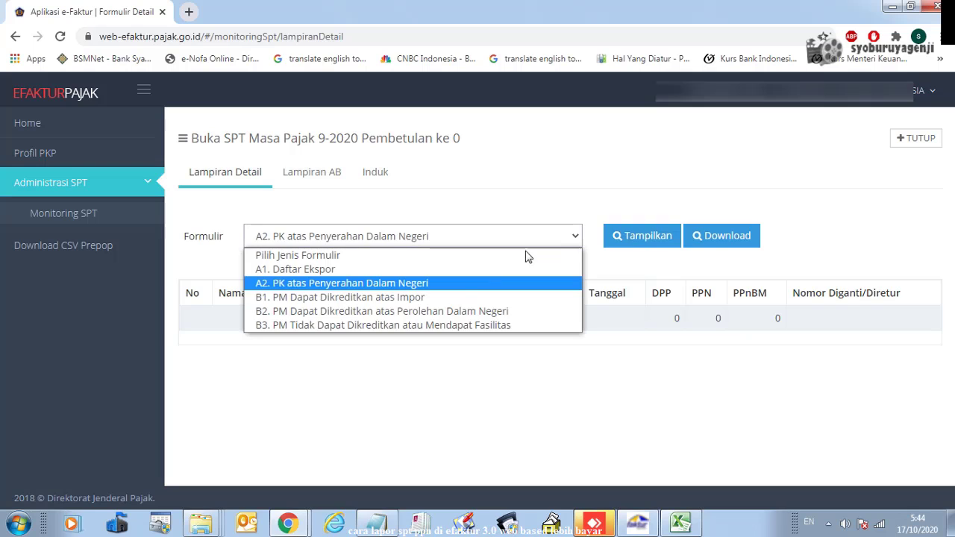
pyautogui.click(391, 301)
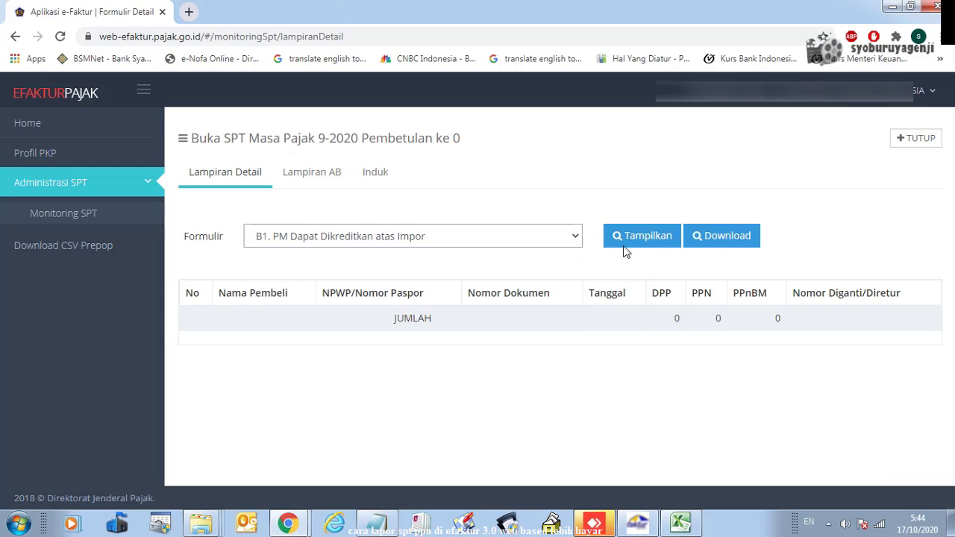
pyautogui.click(646, 237)
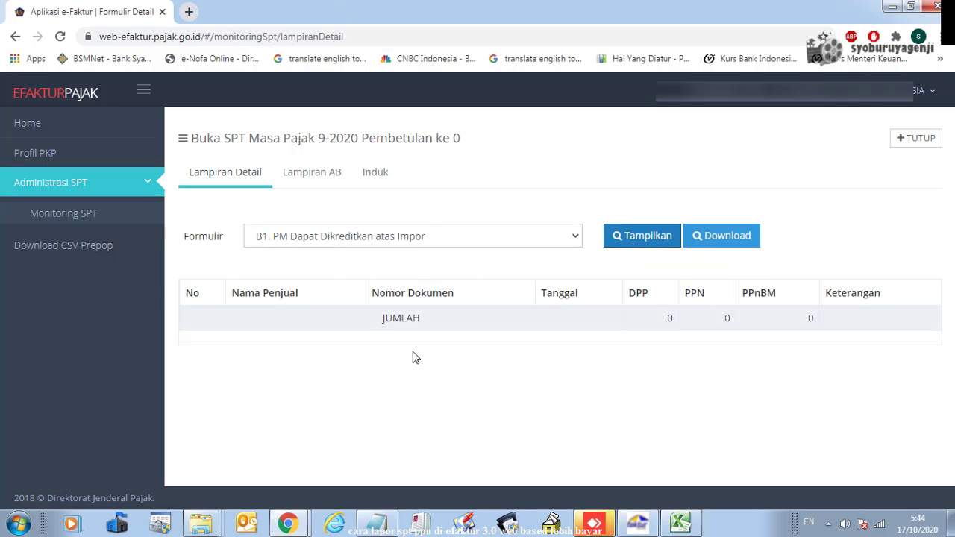
pyautogui.click(573, 237)
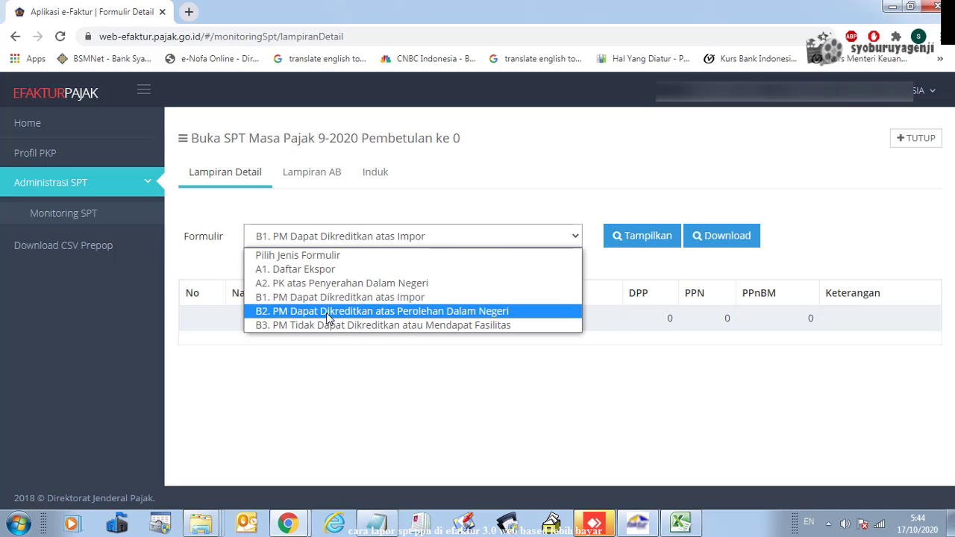
pyautogui.click(326, 317)
pyautogui.click(632, 241)
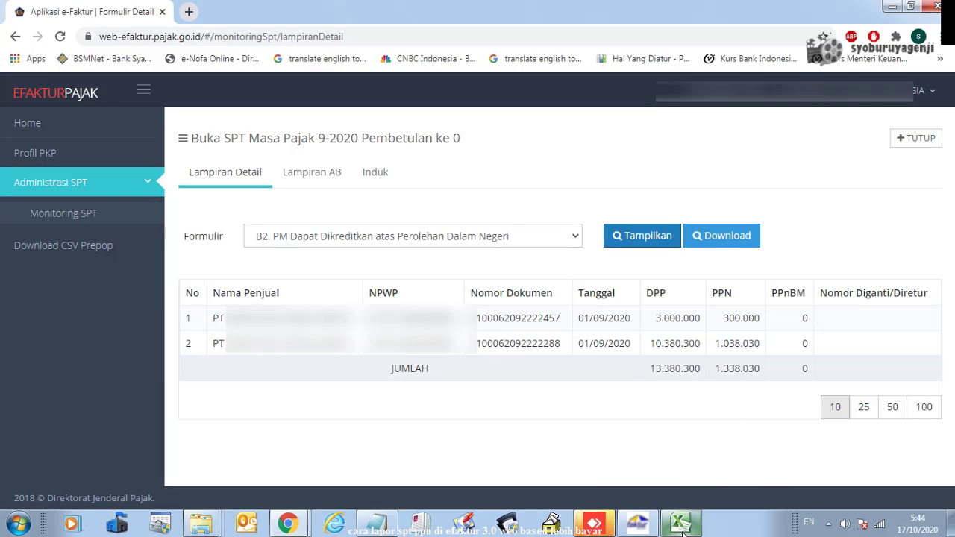
pyautogui.moveTo(683, 524)
pyautogui.click(716, 350)
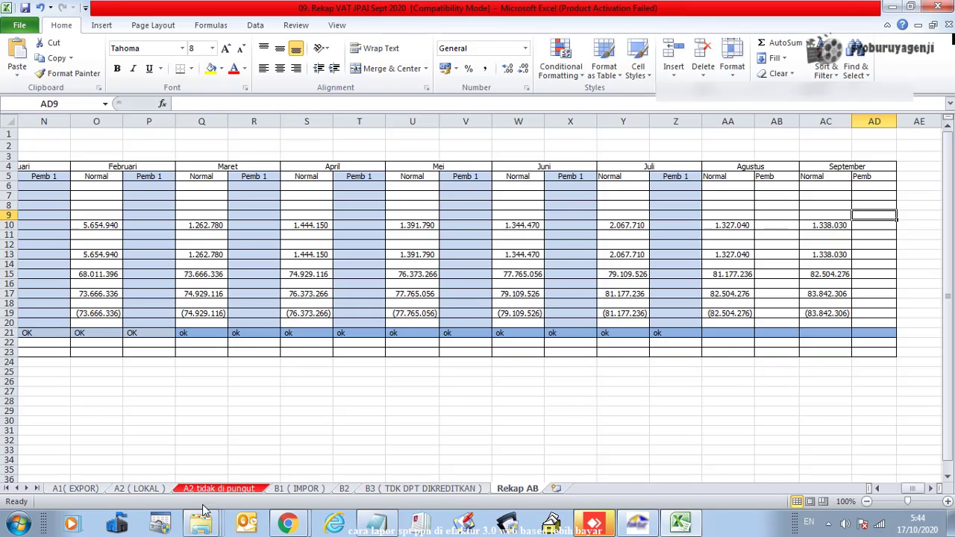
pyautogui.click(345, 490)
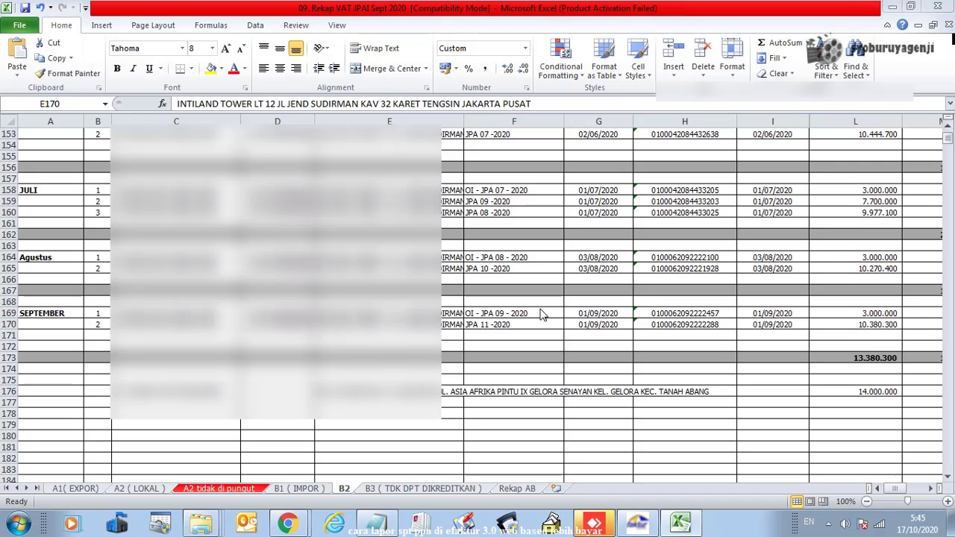
pyautogui.hotkey('alt', 'Tab')
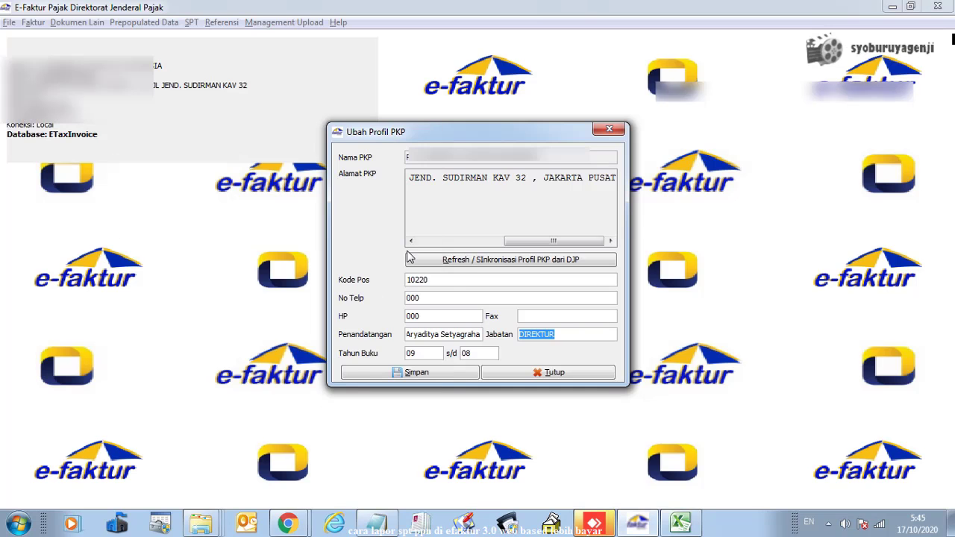
pyautogui.hotkey('alt', 'Tab')
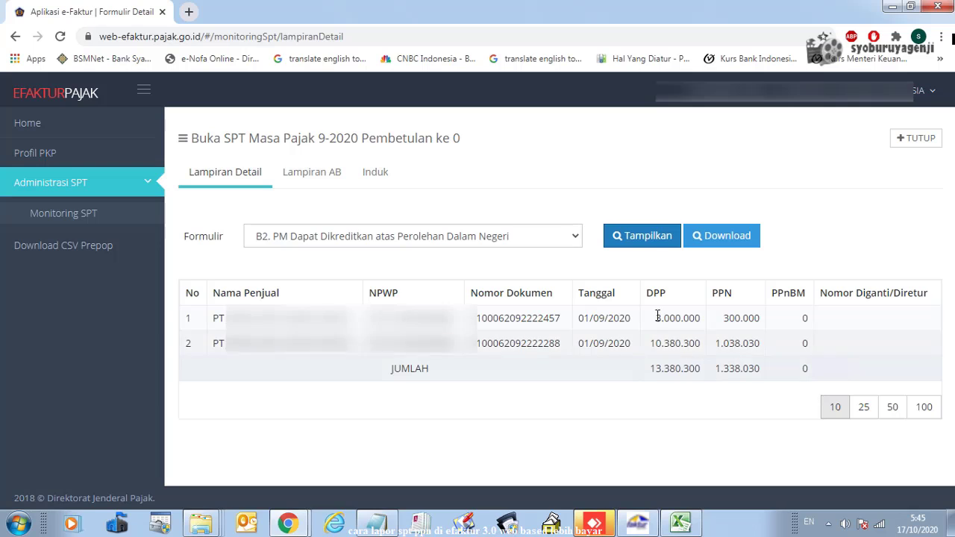
# Display the empty B3 non-creditable input tax form, then switch to the Lampiran AB tab
pyautogui.click(640, 235)
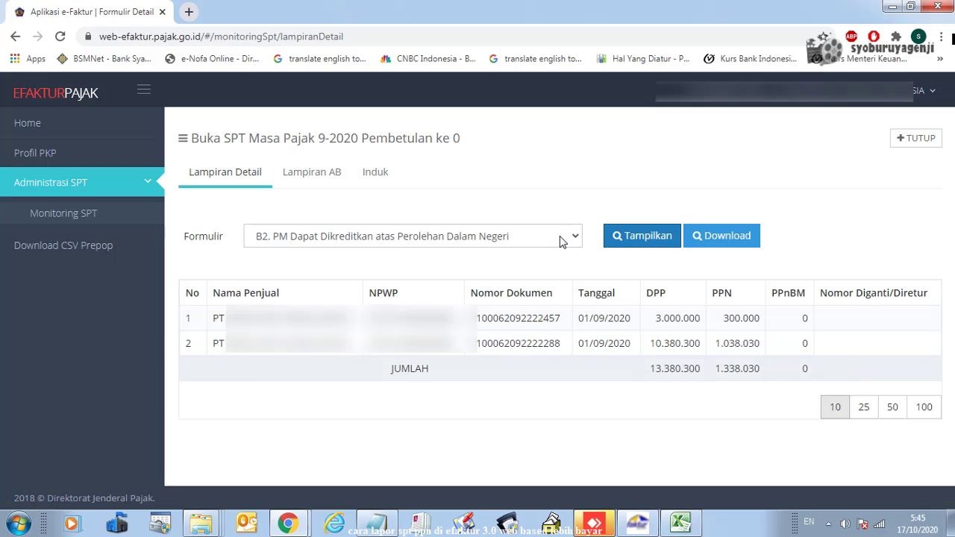
pyautogui.click(562, 241)
pyautogui.click(471, 324)
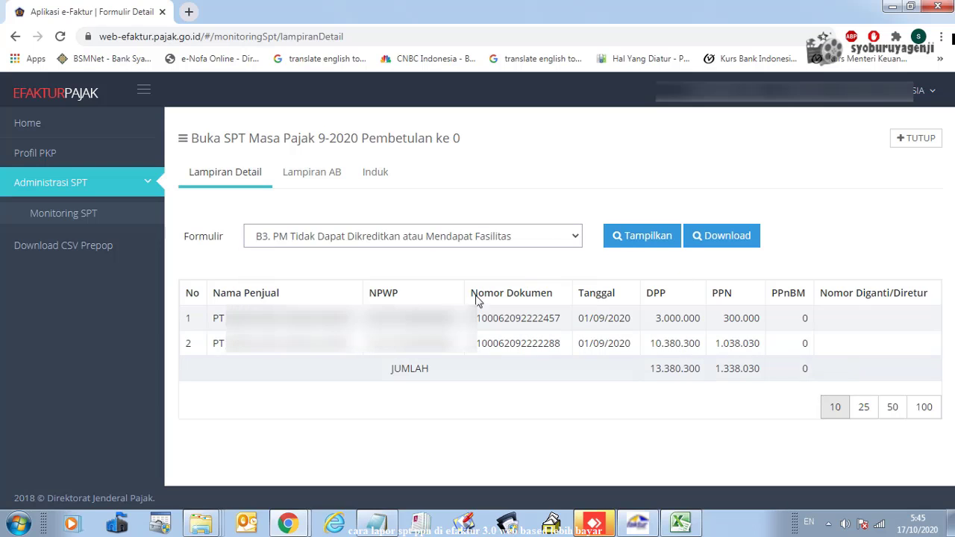
pyautogui.click(646, 239)
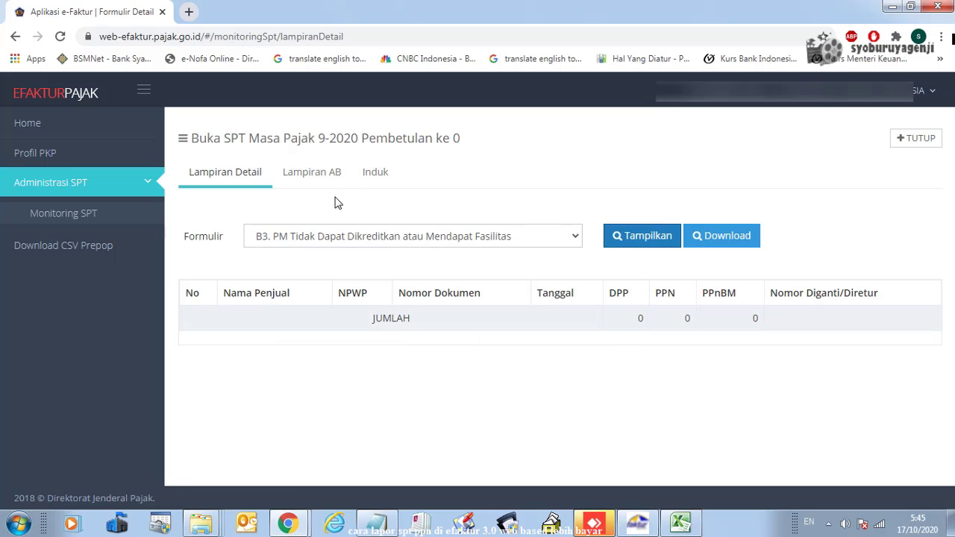
pyautogui.click(326, 179)
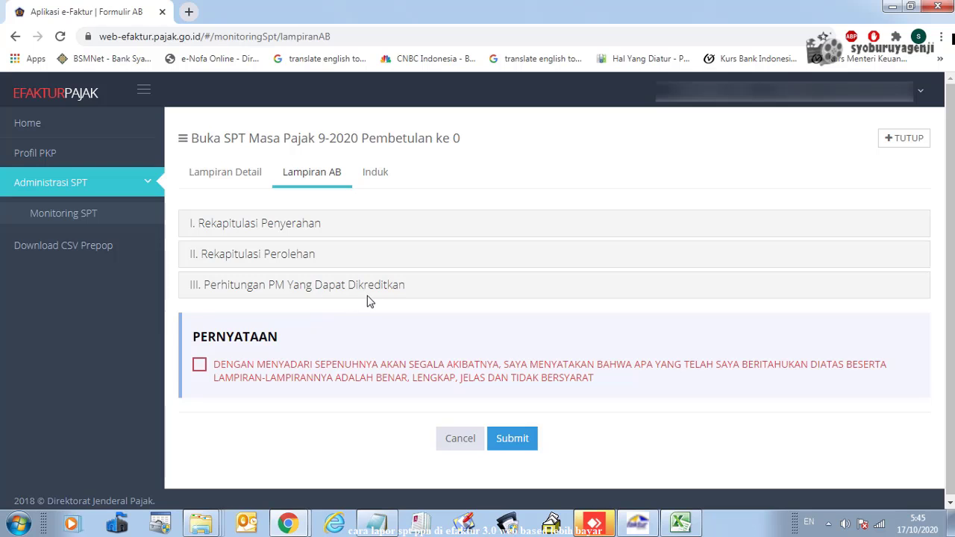
# Expand and review the deliveries (I) and acquisitions (II) recap sections, then collapse both
pyautogui.click(291, 227)
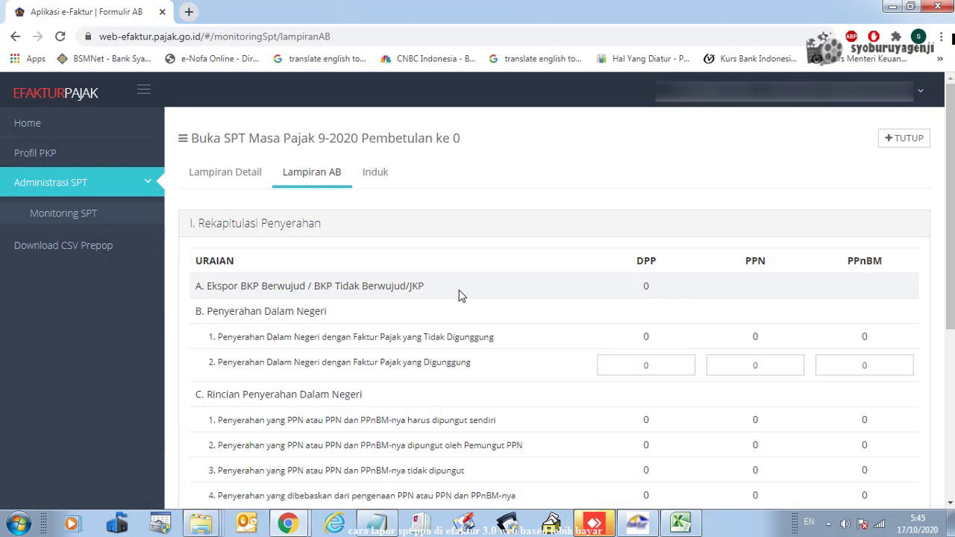
pyautogui.scroll(-3, 461, 302)
pyautogui.scroll(3, 461, 305)
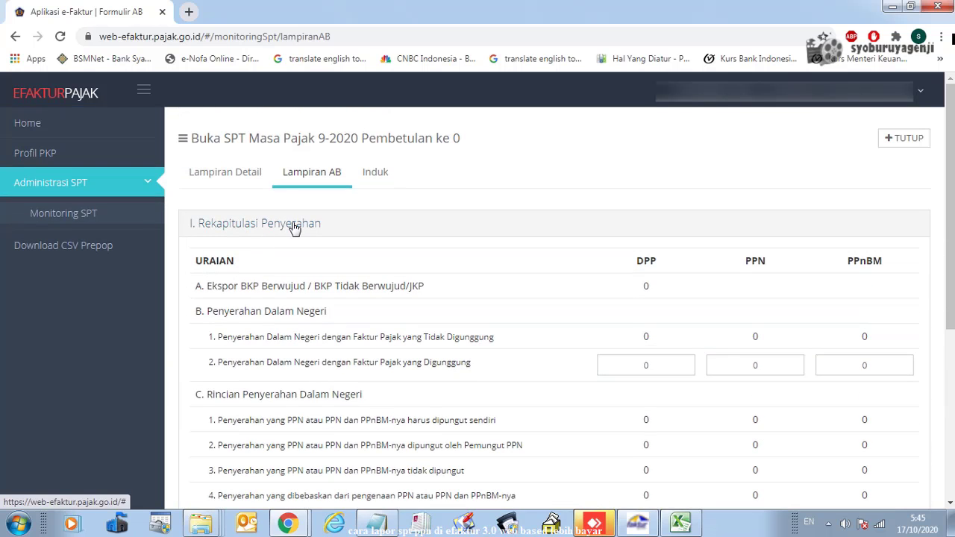
pyautogui.click(289, 227)
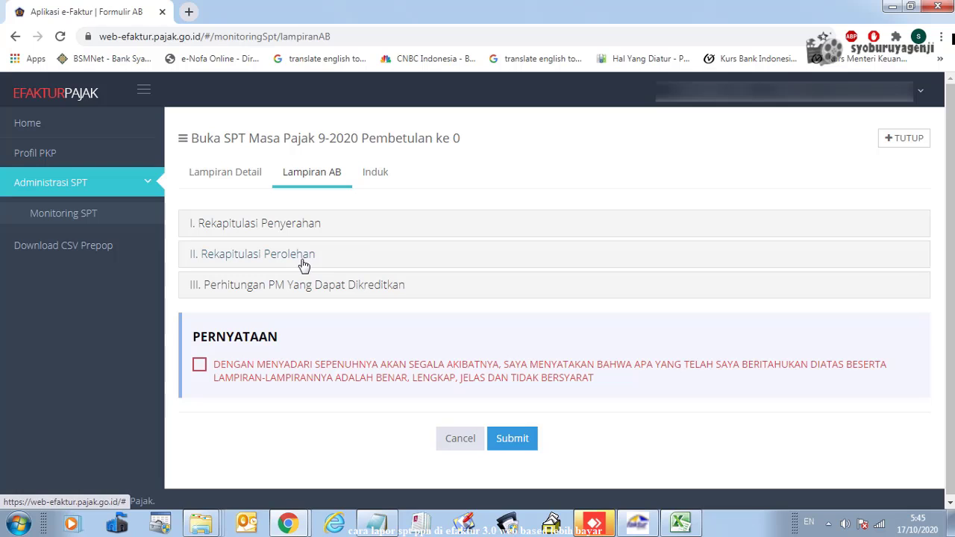
pyautogui.click(303, 261)
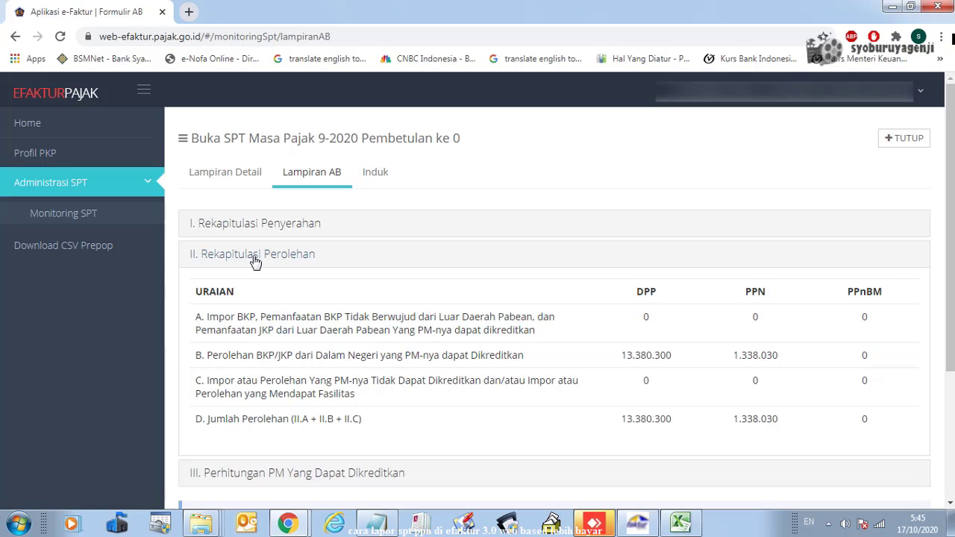
pyautogui.click(256, 257)
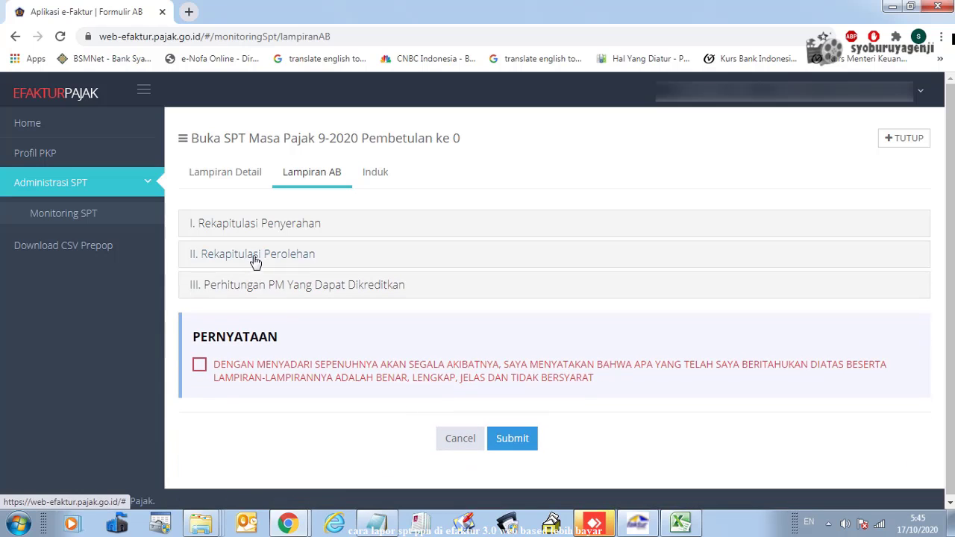
# Expand section III, showing creditable input tax 1.338.030, and select the B.1 Kompensasi field
pyautogui.click(284, 288)
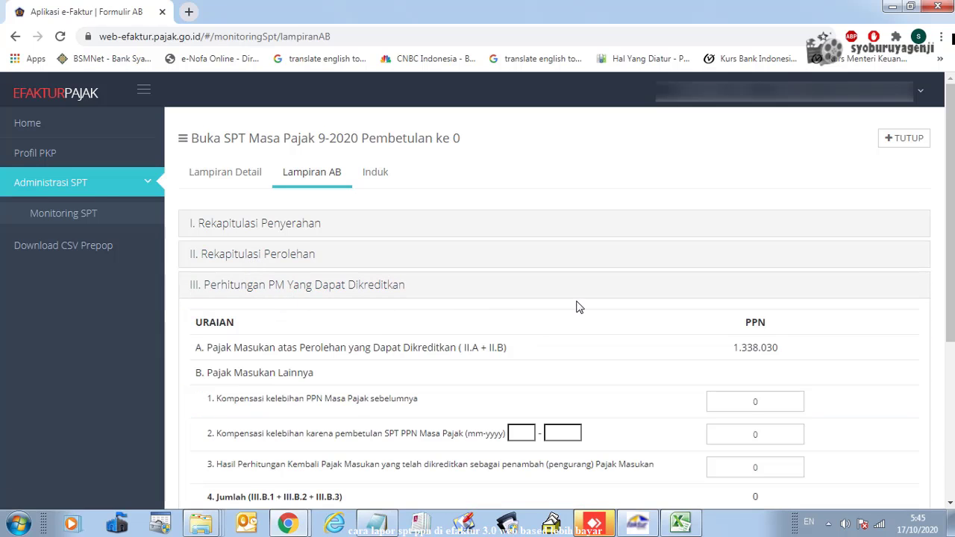
pyautogui.scroll(-2, 505, 278)
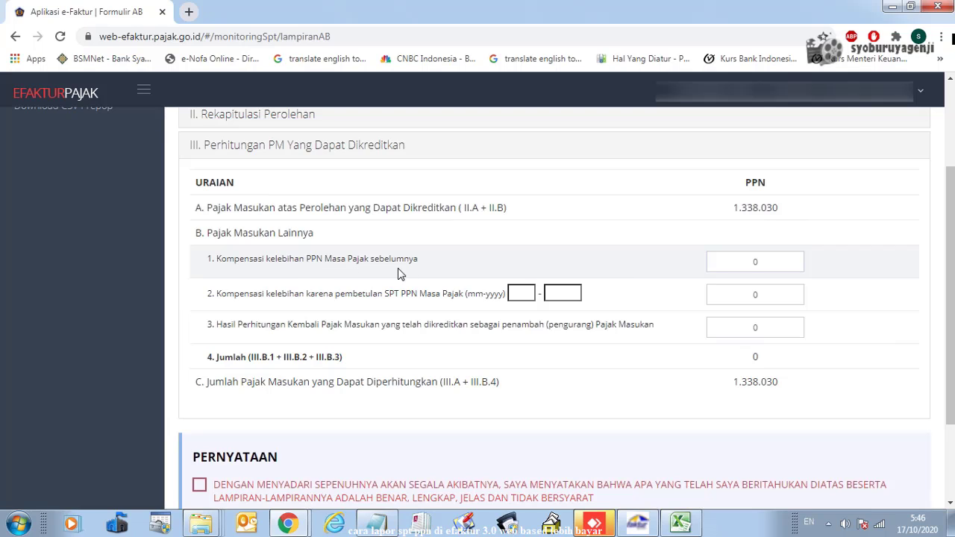
pyautogui.click(756, 261)
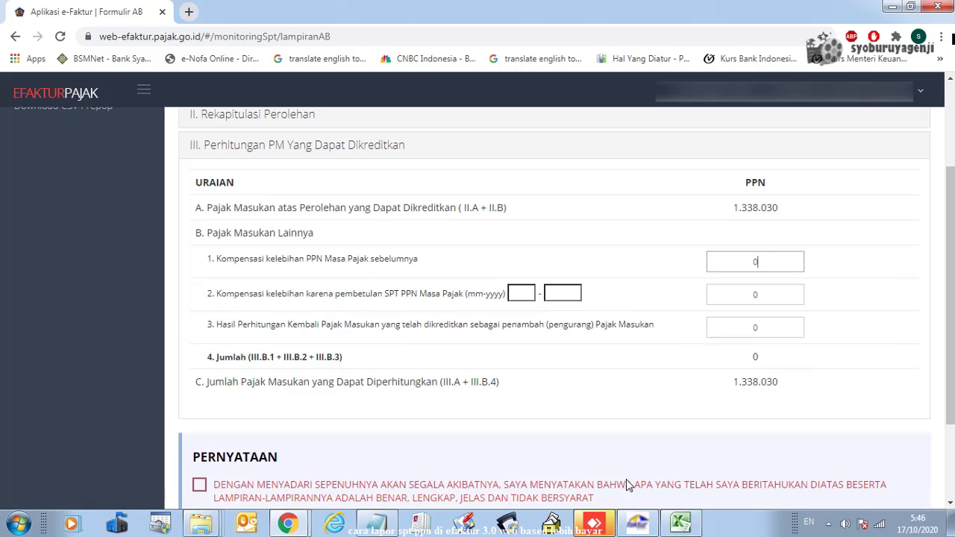
# In the VAT recap workbook, find the Kompensasi masa sebelumnya row on the Rekap AB sheet
pyautogui.click(680, 524)
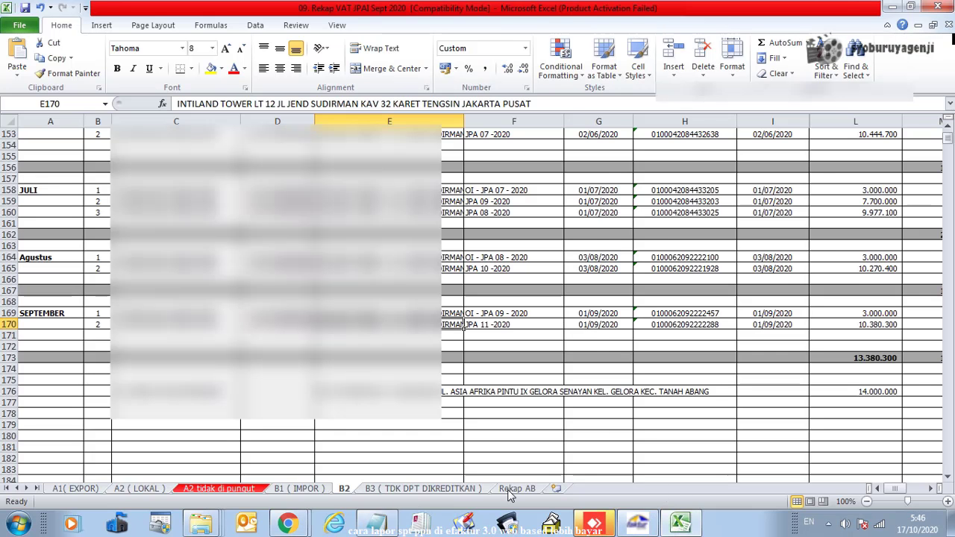
pyautogui.click(517, 489)
pyautogui.click(827, 274)
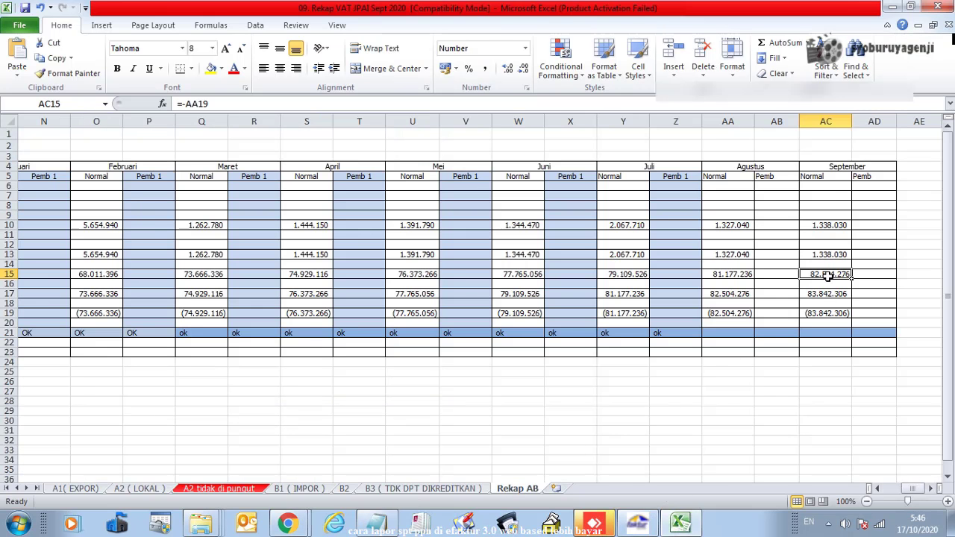
pyautogui.press('Return')
pyautogui.press('Home')
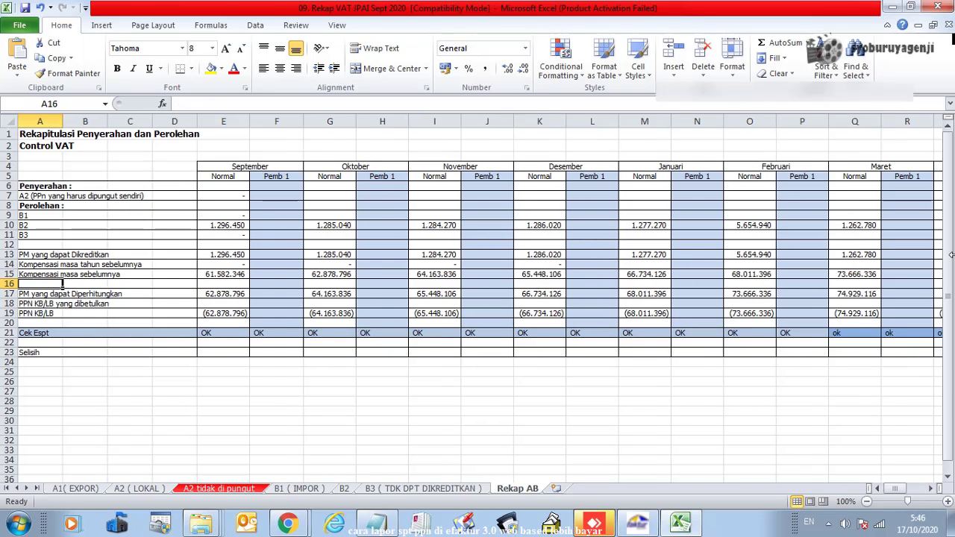
pyautogui.click(63, 275)
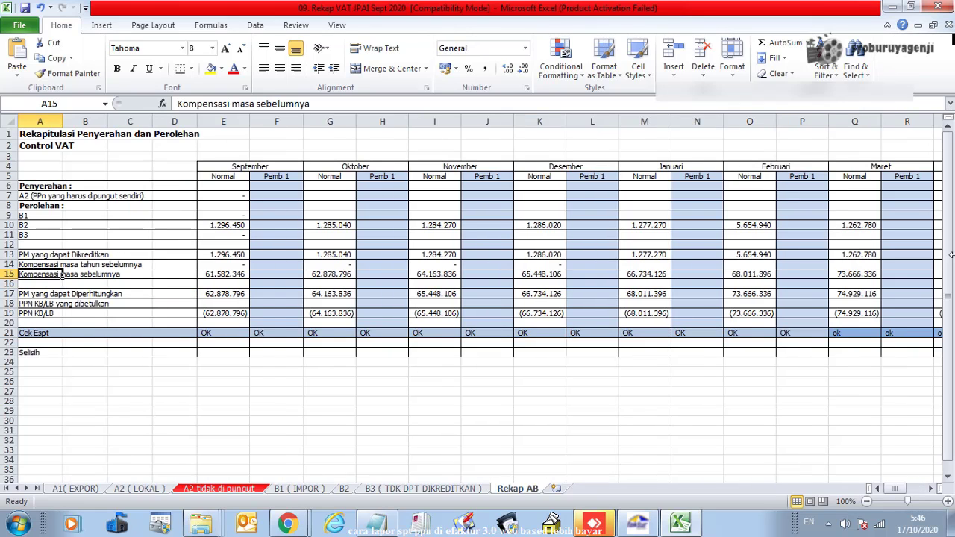
# Copy September's compensation 82.504.276 from AC15 and return to the e-Faktur AB form
pyautogui.hotkey('ctrl', 'Right')
pyautogui.hotkey('ctrl', 'Right')
pyautogui.hotkey('ctrl', 'Right')
pyautogui.hotkey('ctrl', 'Right')
pyautogui.hotkey('ctrl', 'Right')
pyautogui.hotkey('ctrl', 'Right')
pyautogui.hotkey('ctrl', 'Right')
pyautogui.hotkey('ctrl', 'Right')
pyautogui.hotkey('ctrl', 'Right')
pyautogui.hotkey('ctrl', 'Right')
pyautogui.hotkey('ctrl', 'Right')
pyautogui.hotkey('ctrl', 'Right')
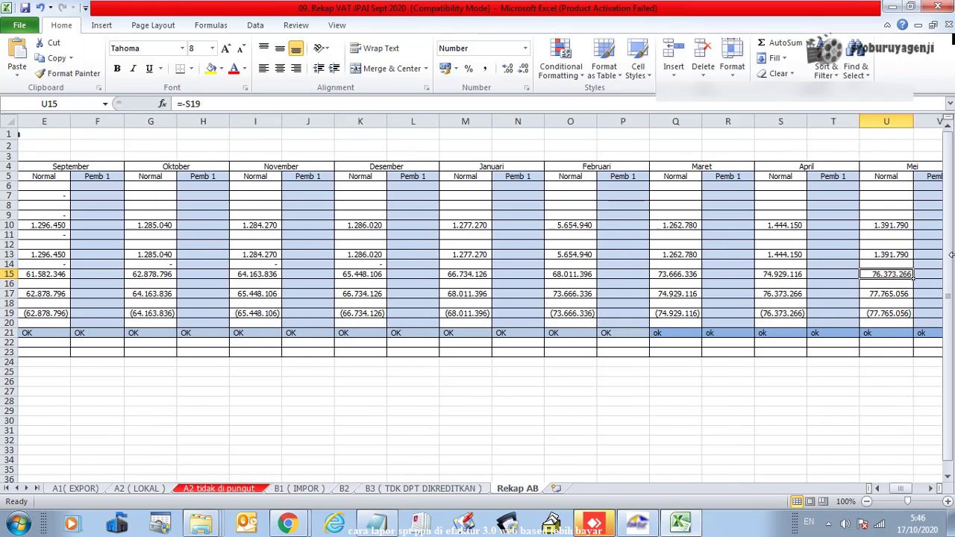
pyautogui.hotkey('ctrl', 'Right')
pyautogui.hotkey('ctrl', 'Left')
pyautogui.press('Left')
pyautogui.press('Left')
pyautogui.press('Left')
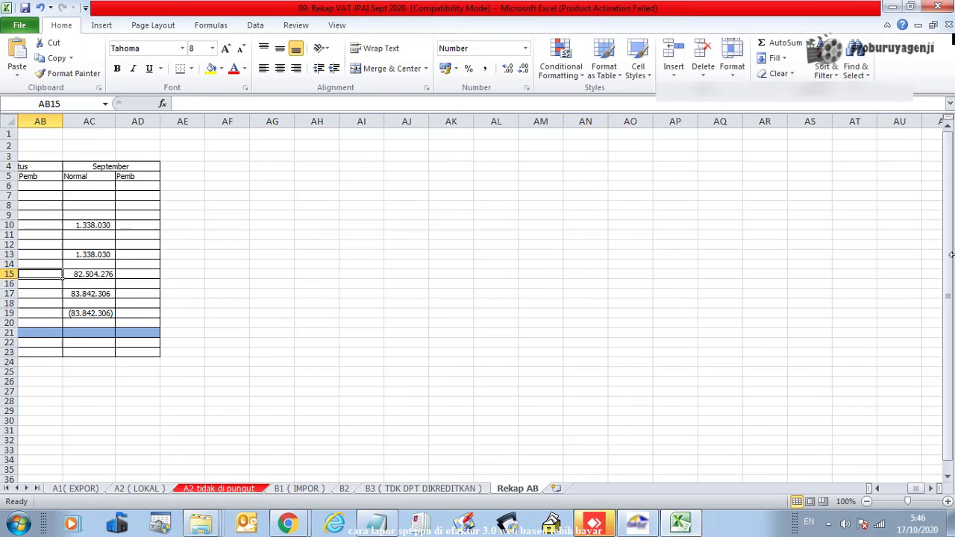
pyautogui.press('Right')
pyautogui.press('Right')
pyautogui.press('Right')
pyautogui.hotkey('ctrl', 'c')
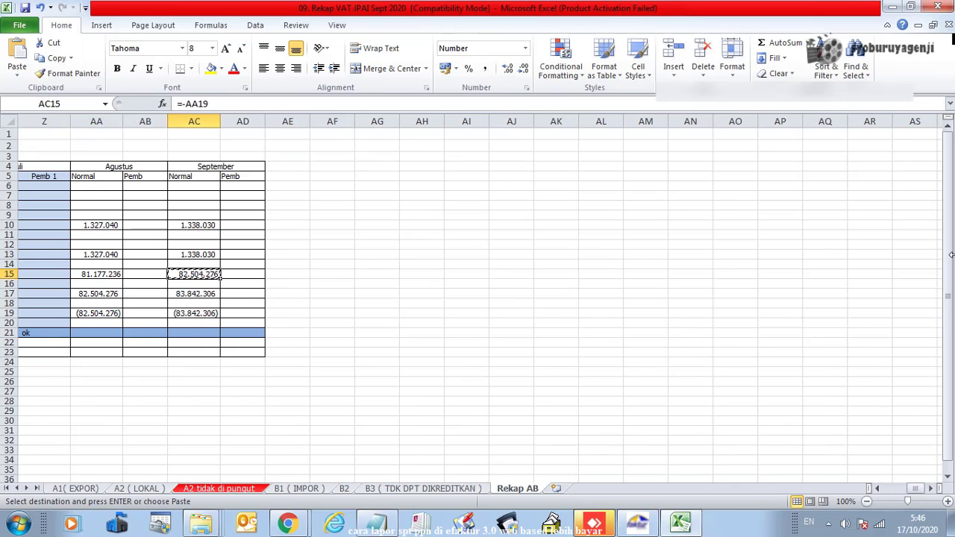
pyautogui.hotkey('alt', 'Tab')
pyautogui.click(272, 233)
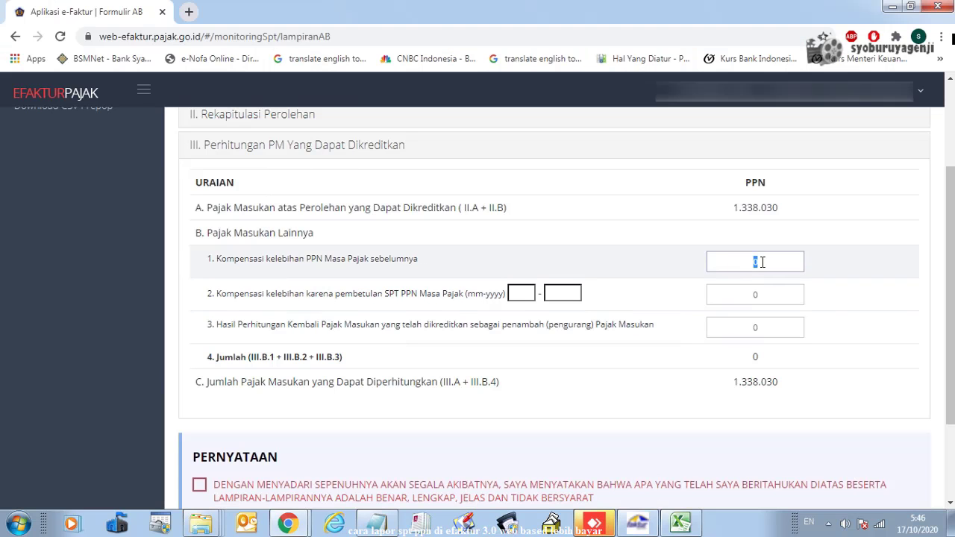
# Paste 82.504.276 into B.1, raising creditable input tax to 83.842.306, and cross-check Excel's AC19
pyautogui.hotkey('ctrl', 'v')
pyautogui.click(776, 296)
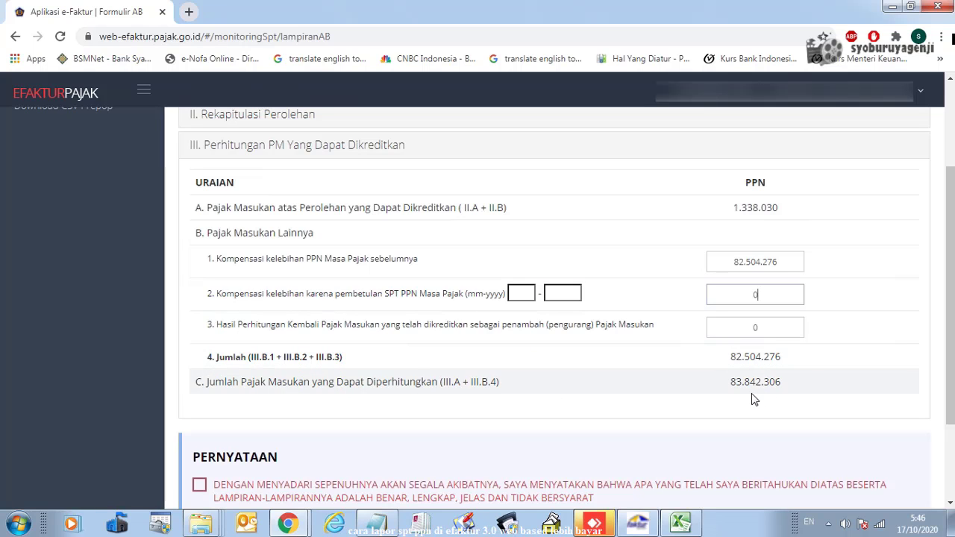
pyautogui.hotkey('alt', 'Tab')
pyautogui.hotkey('alt', 'Tab')
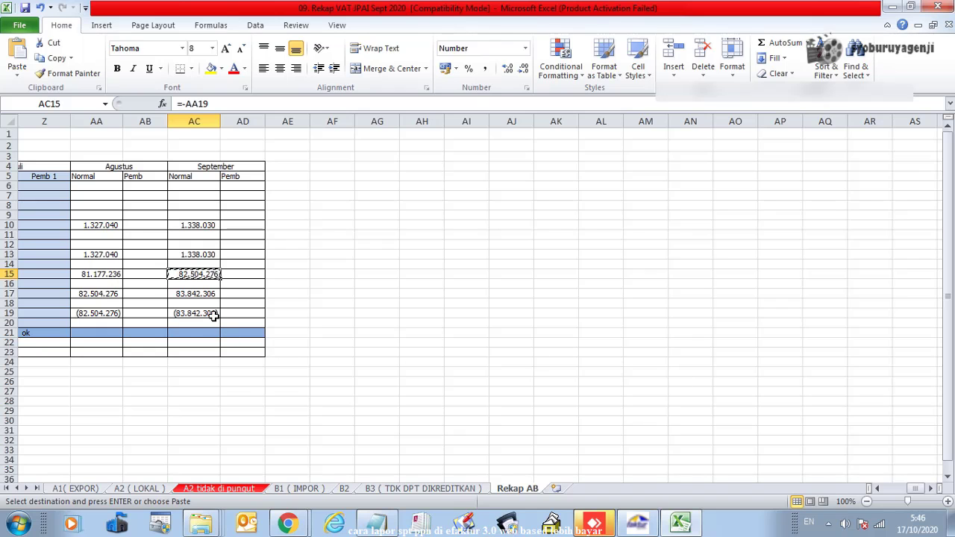
pyautogui.click(214, 315)
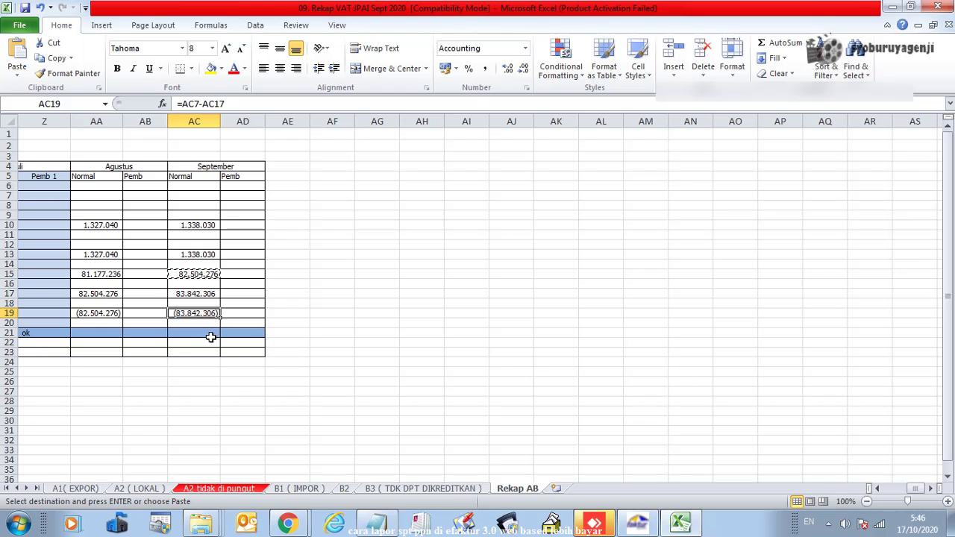
pyautogui.hotkey('alt', 'Tab')
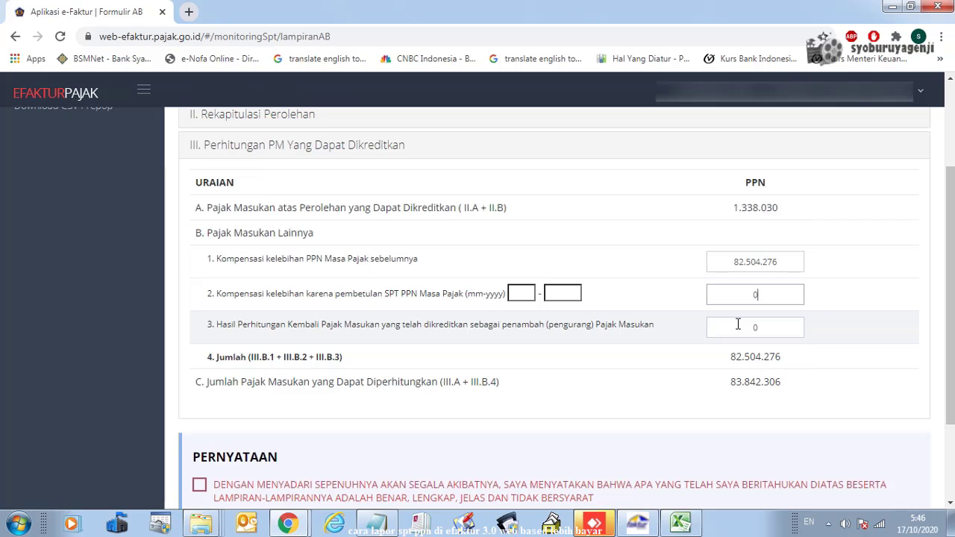
pyautogui.scroll(-1, 718, 324)
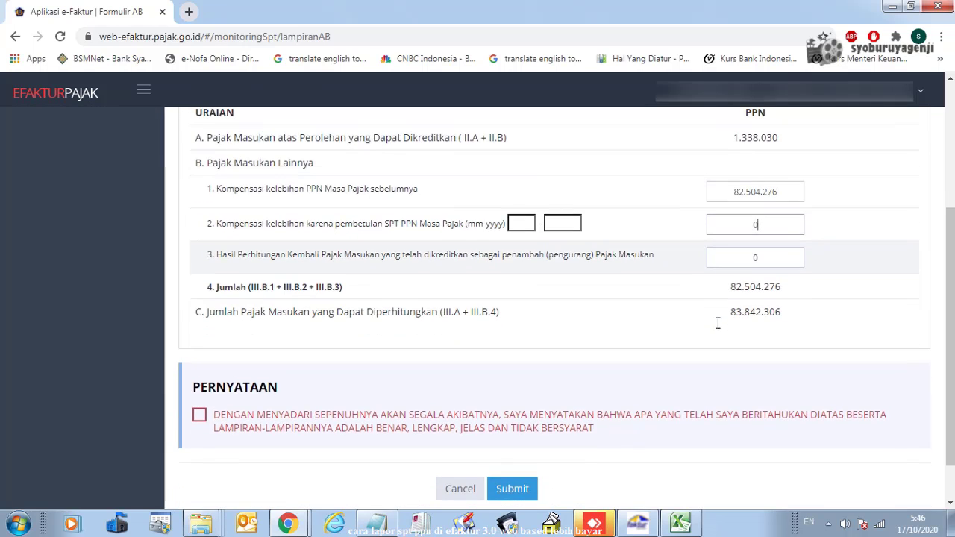
pyautogui.scroll(1, 718, 324)
# Collapse section III and tick the PERNYATAAN truthfulness declaration
pyautogui.click(289, 155)
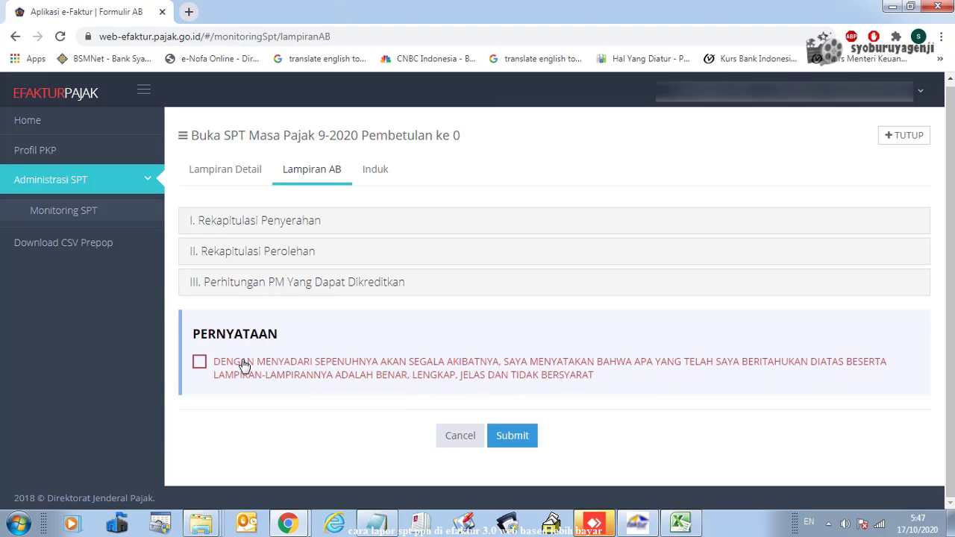
pyautogui.click(200, 364)
# Submit for signing and load the company's .p12 certificate from the Sertifikat folder on D:
pyautogui.click(515, 437)
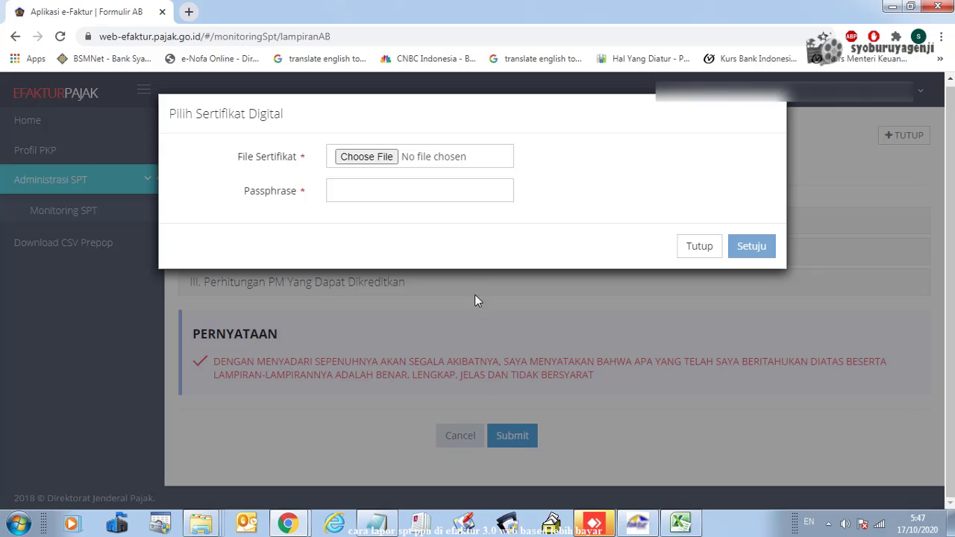
pyautogui.click(363, 160)
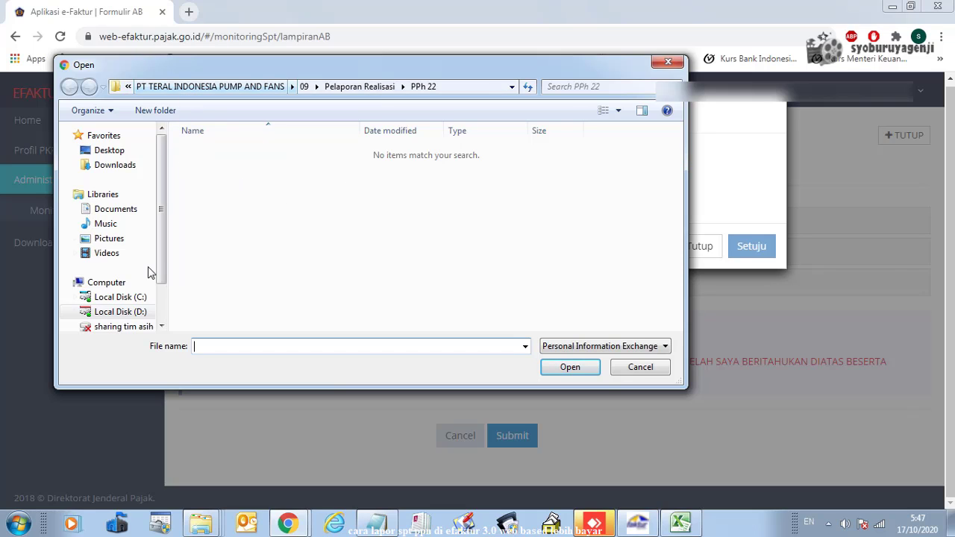
pyautogui.click(136, 312)
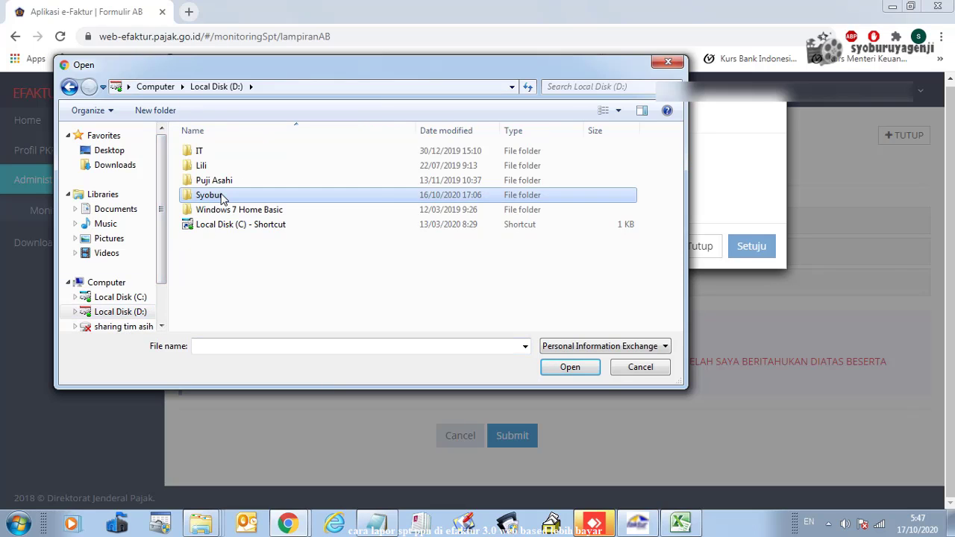
pyautogui.doubleClick(221, 196)
pyautogui.doubleClick(266, 256)
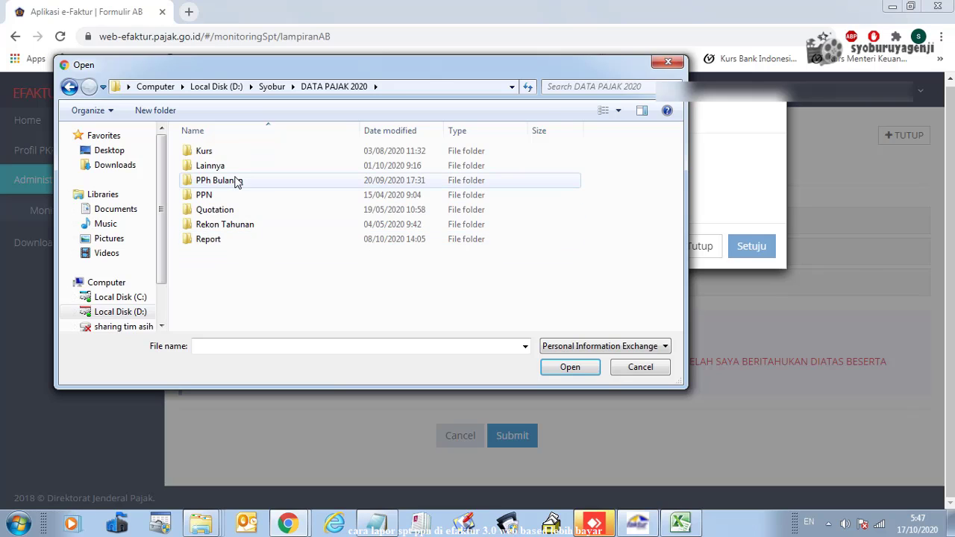
pyautogui.doubleClick(219, 180)
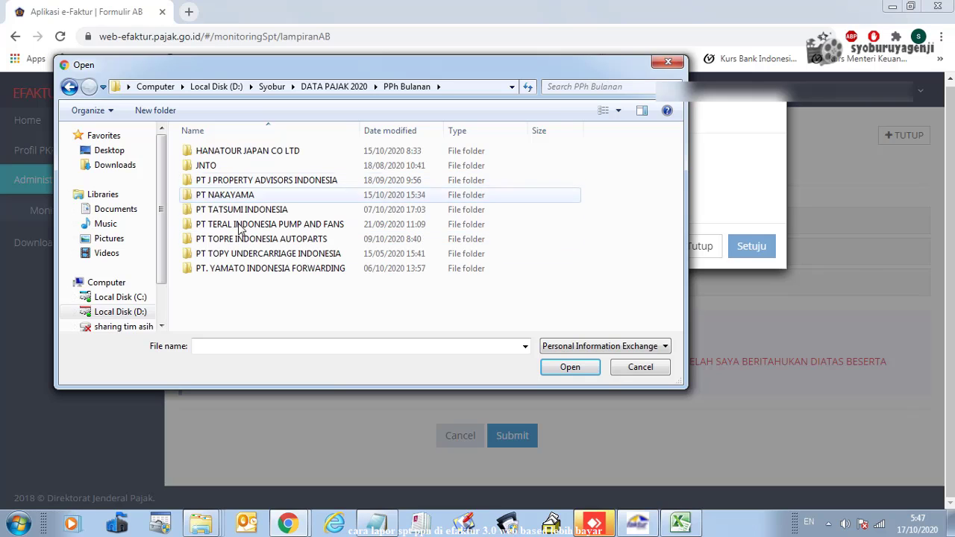
pyautogui.doubleClick(236, 182)
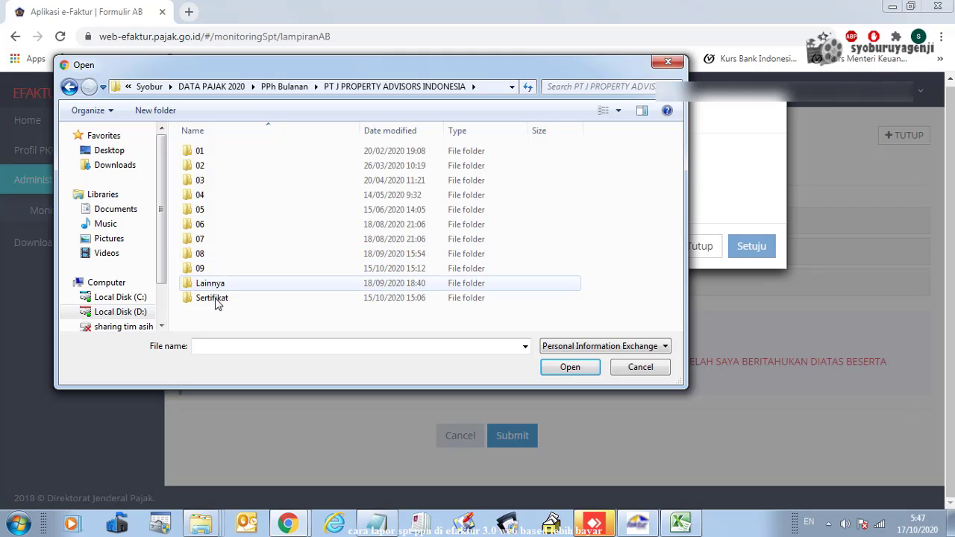
pyautogui.doubleClick(215, 300)
pyautogui.click(239, 153)
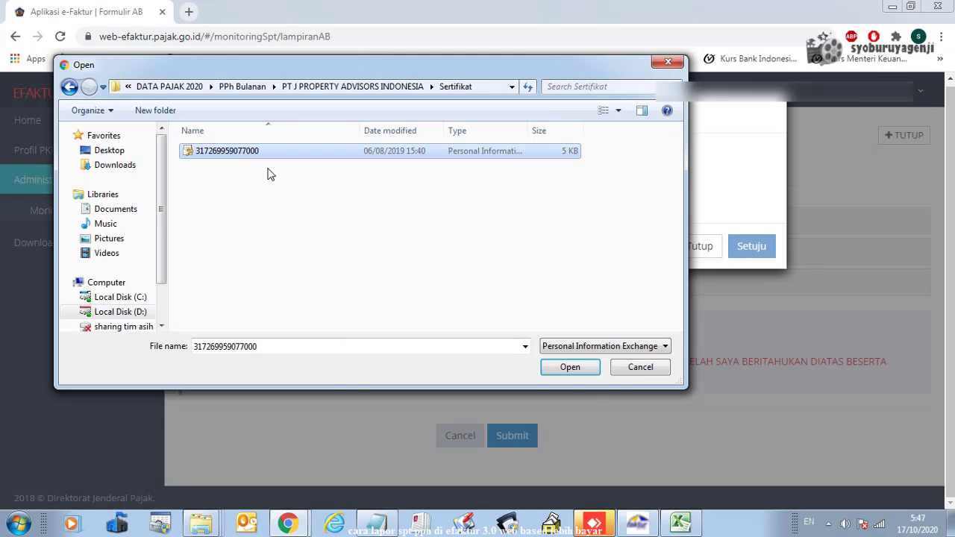
pyautogui.click(576, 372)
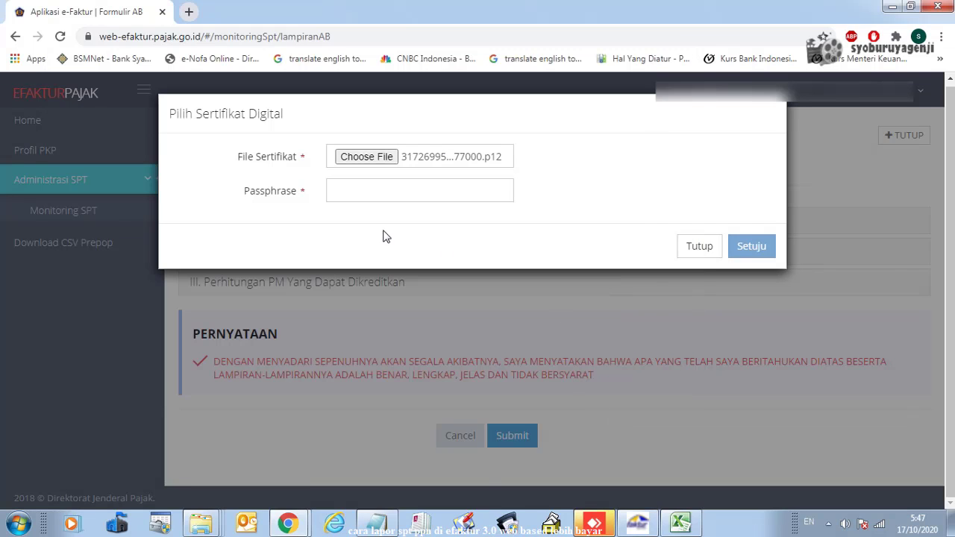
# Enter the certificate passphrase and sign, then dismiss the invalid passphrase warning
pyautogui.click(375, 522)
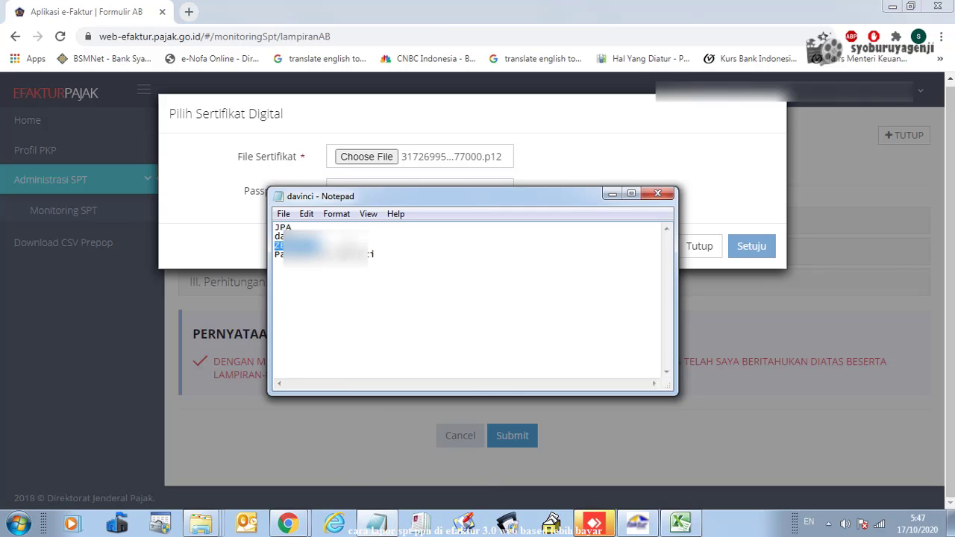
pyautogui.click(611, 193)
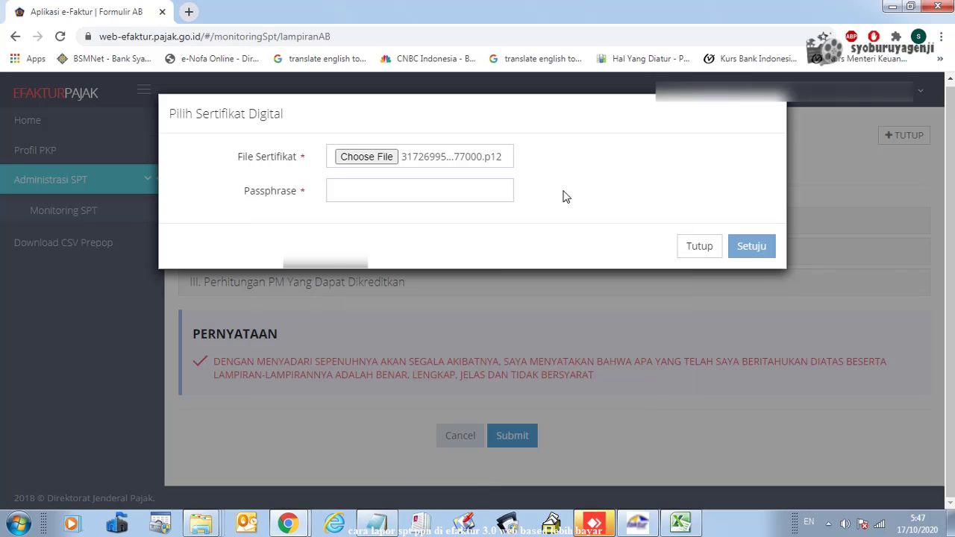
pyautogui.click(408, 186)
pyautogui.hotkey('ctrl', 'v')
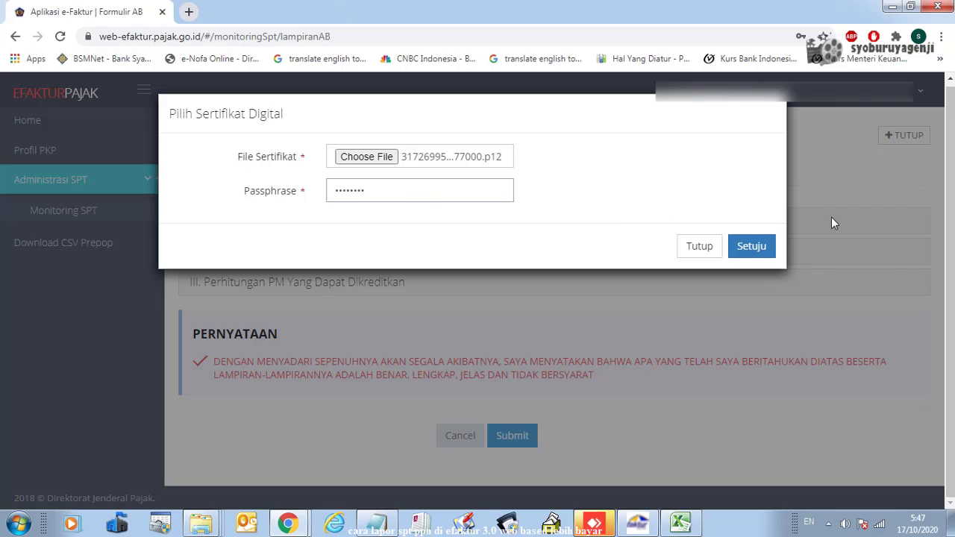
pyautogui.click(758, 251)
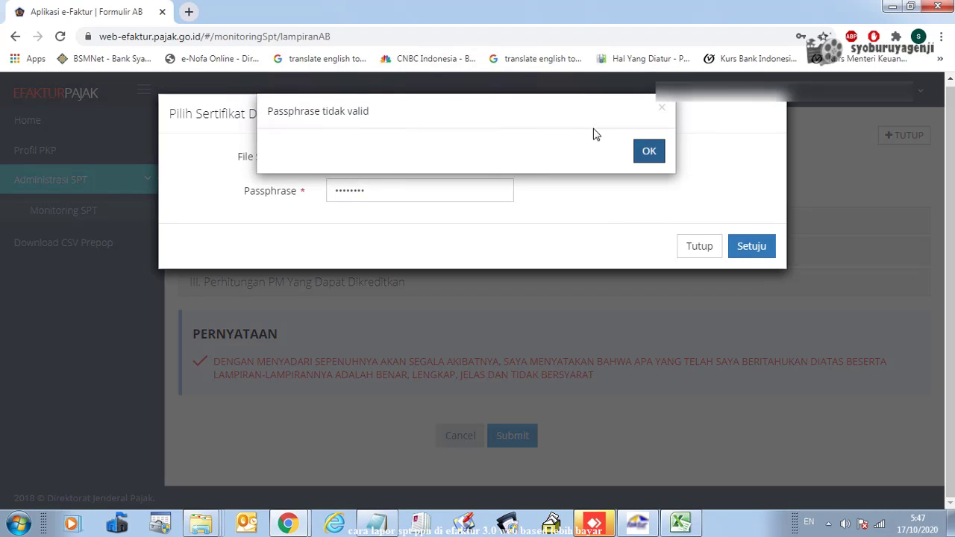
pyautogui.click(648, 151)
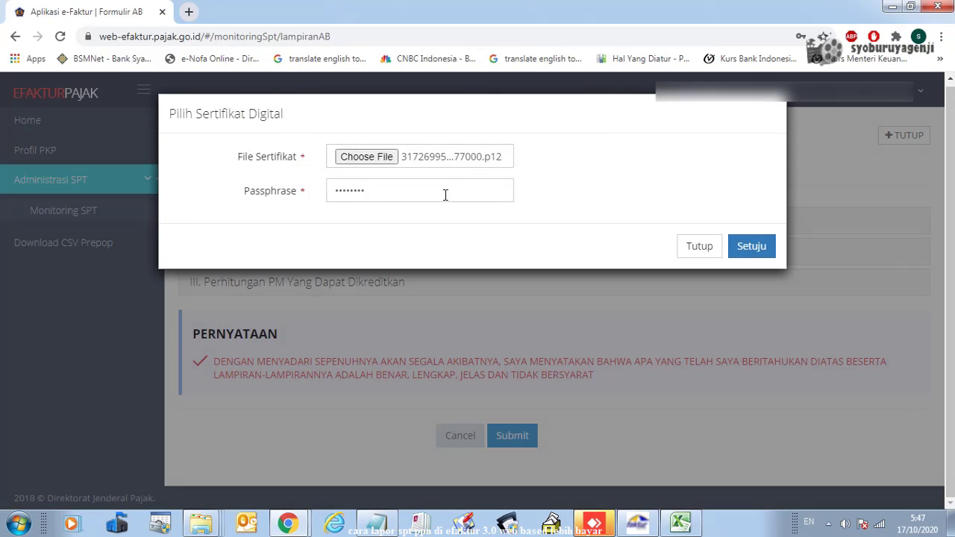
# Replace the wrong entry with the correct passphrase from Notepad and sign the Lampiran AB
pyautogui.click(376, 523)
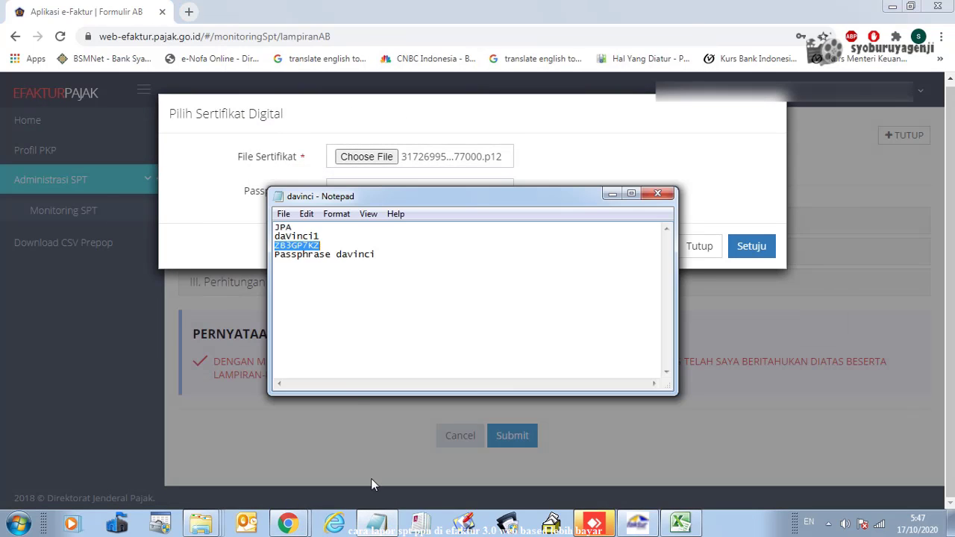
pyautogui.moveTo(334, 254); pyautogui.dragTo(355, 254)
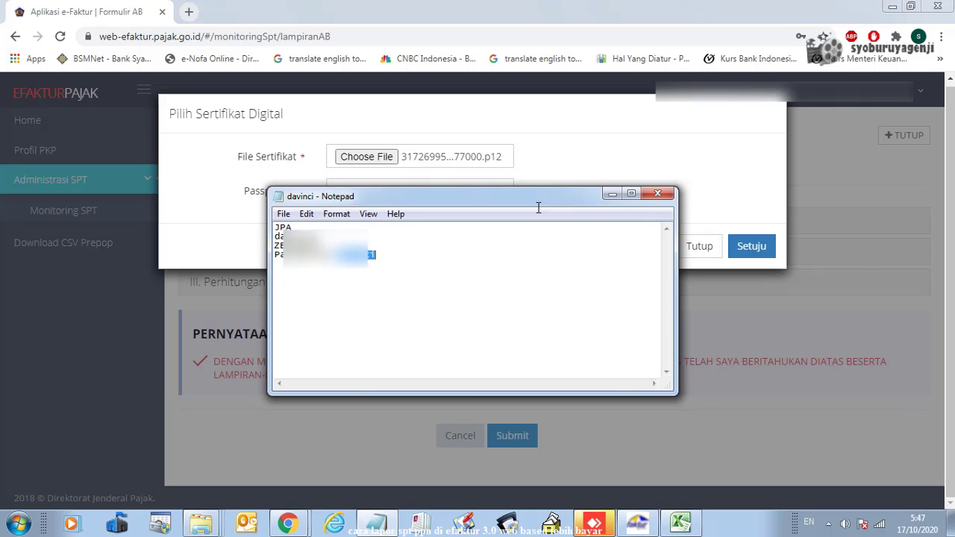
pyautogui.click(612, 194)
pyautogui.moveTo(365, 190); pyautogui.dragTo(328, 190)
pyautogui.hotkey('ctrl', 'v')
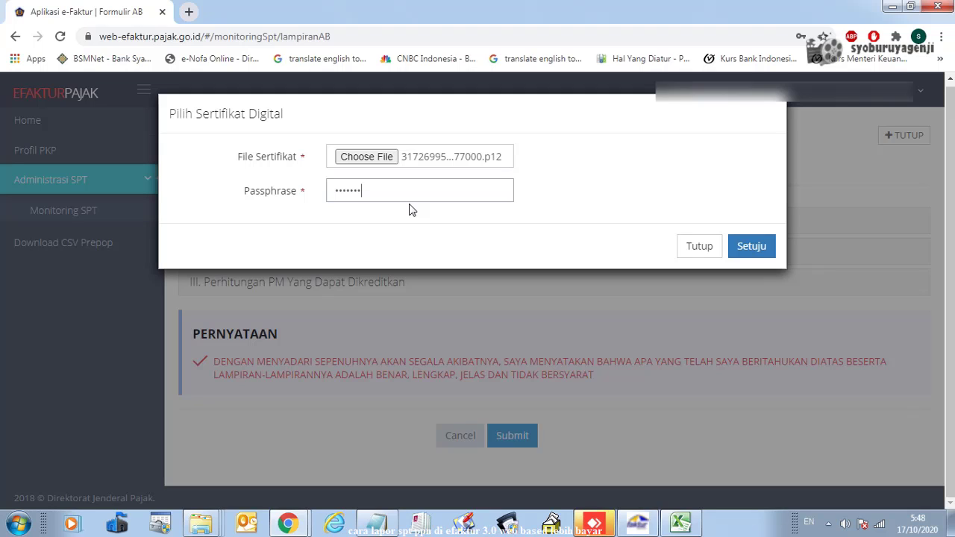
pyautogui.click(751, 246)
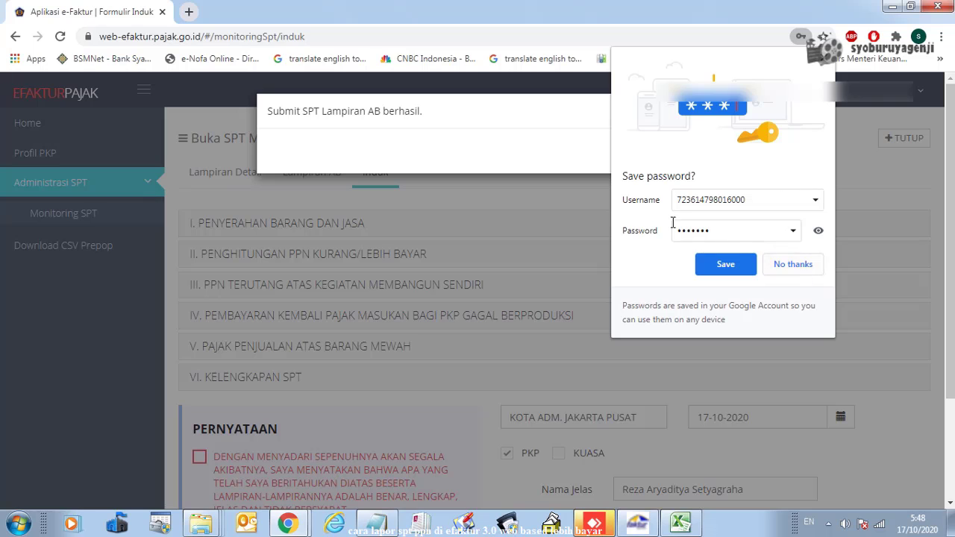
# Decline saving the password, acknowledge the Lampiran AB success, and review the tabs before returning to Induk
pyautogui.click(793, 265)
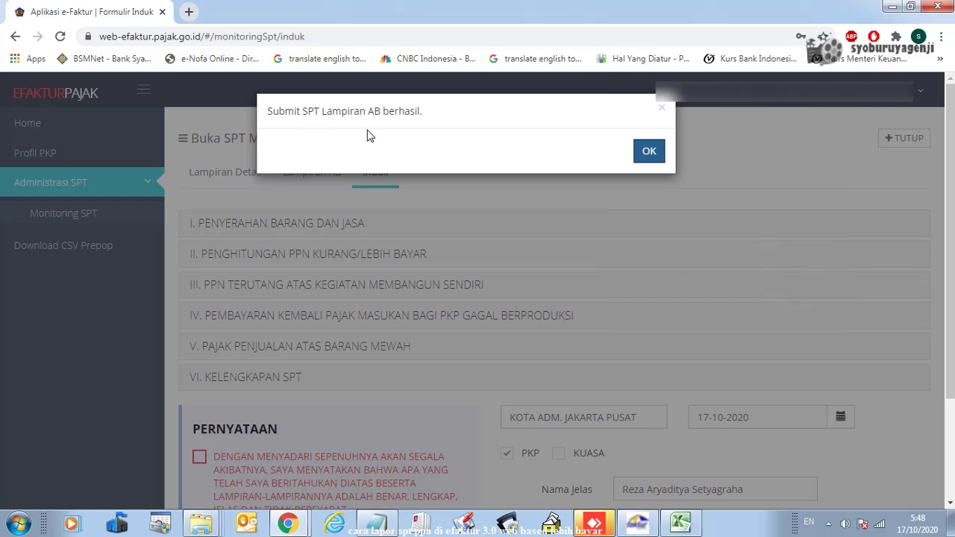
pyautogui.click(641, 155)
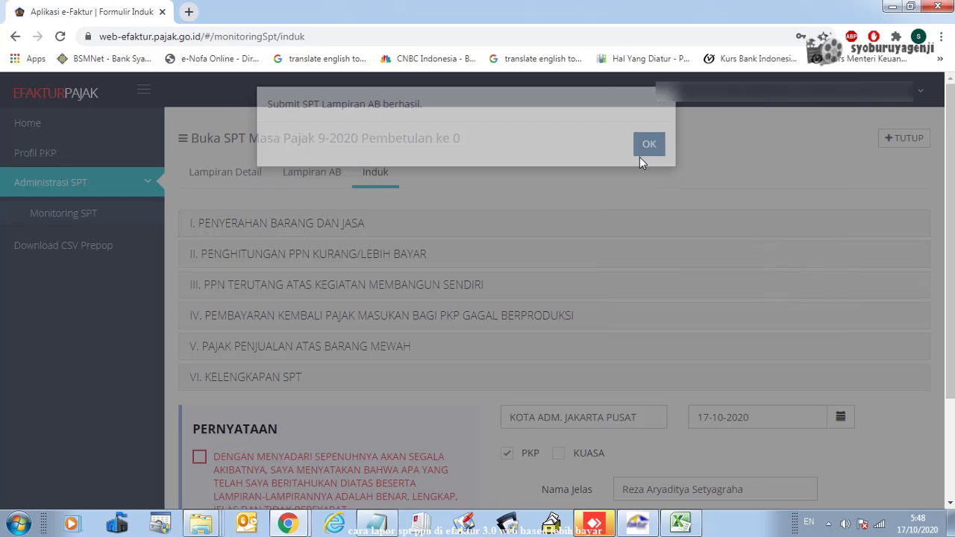
pyautogui.scroll(-3, 338, 227)
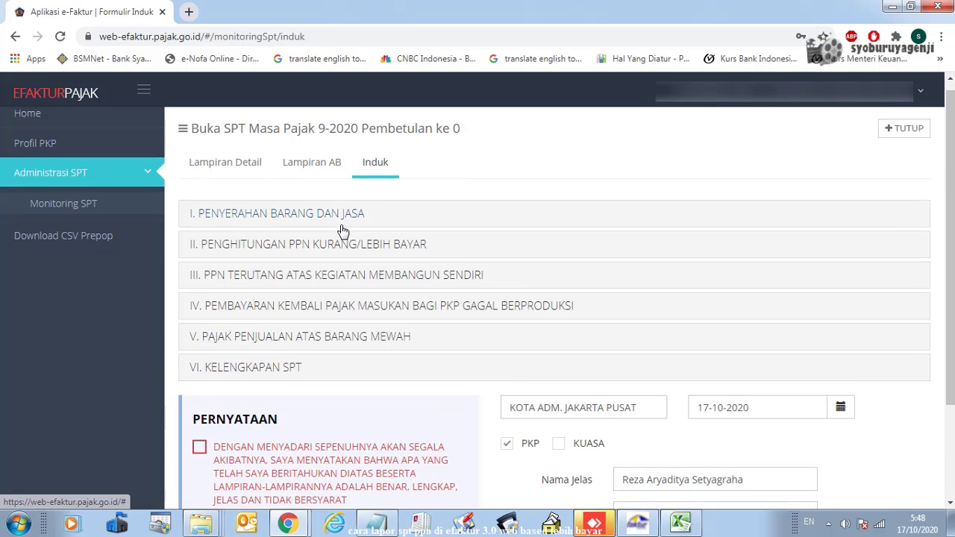
pyautogui.scroll(3, 337, 228)
pyautogui.click(228, 172)
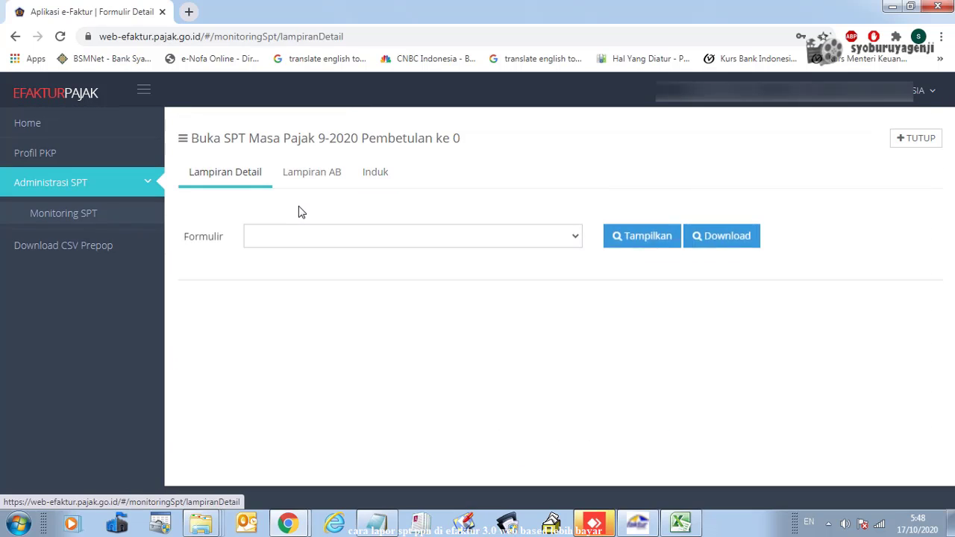
pyautogui.click(336, 174)
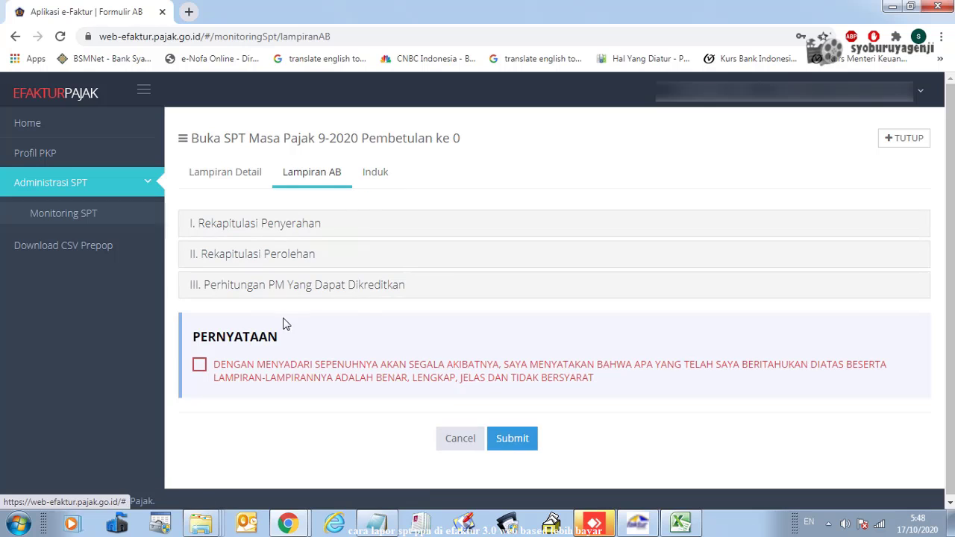
pyautogui.click(382, 173)
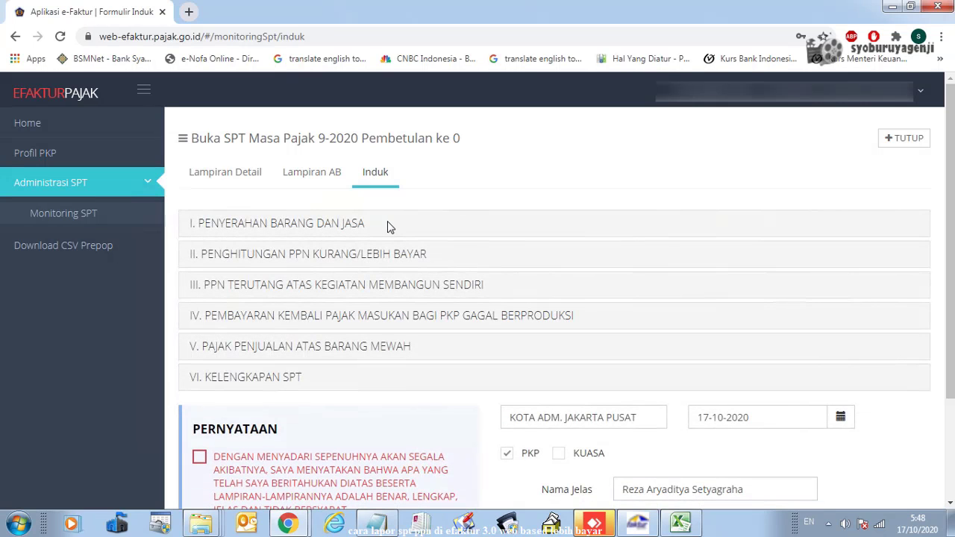
pyautogui.scroll(-2, 357, 253)
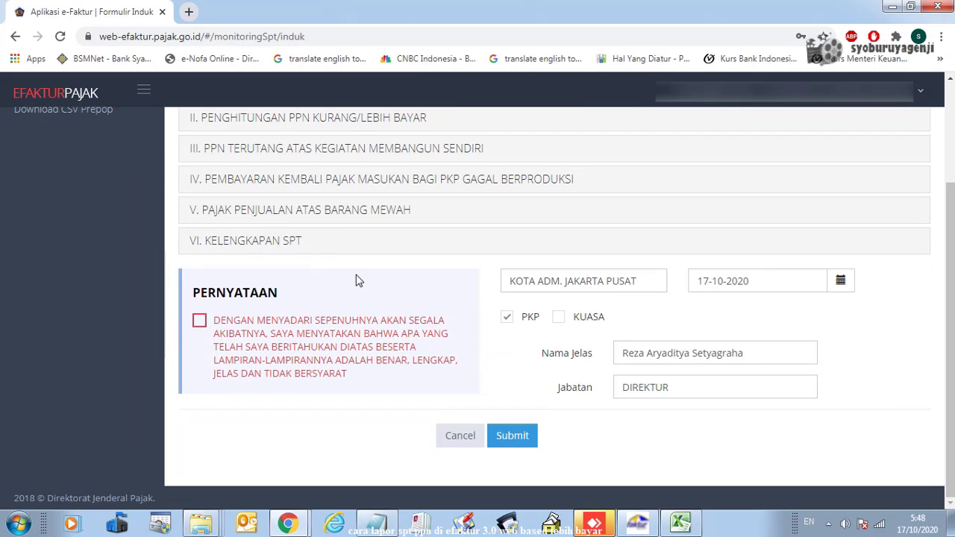
pyautogui.scroll(2, 358, 276)
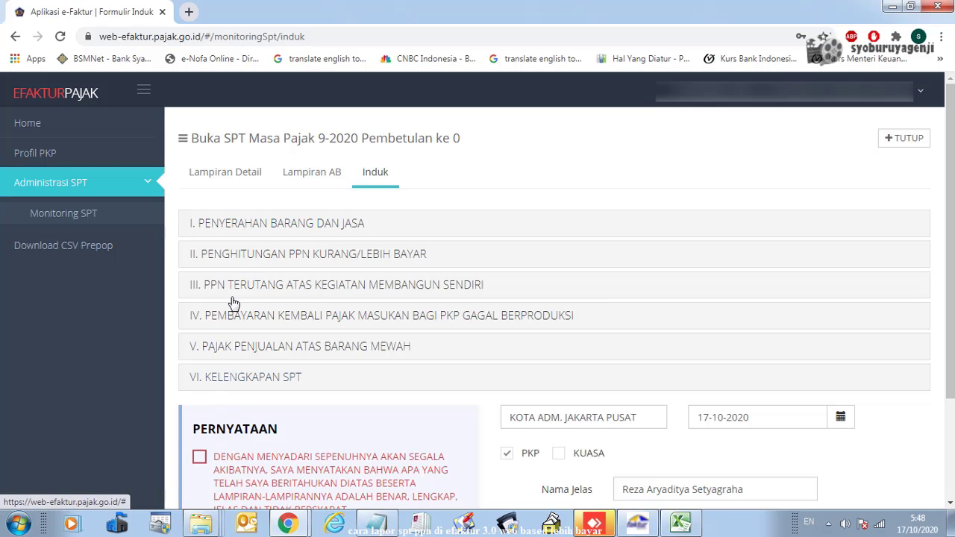
# Review Induk section I, then expand section II showing PPN kurang (lebih) bayar -83.842.306
pyautogui.click(282, 227)
pyautogui.scroll(-1, 295, 239)
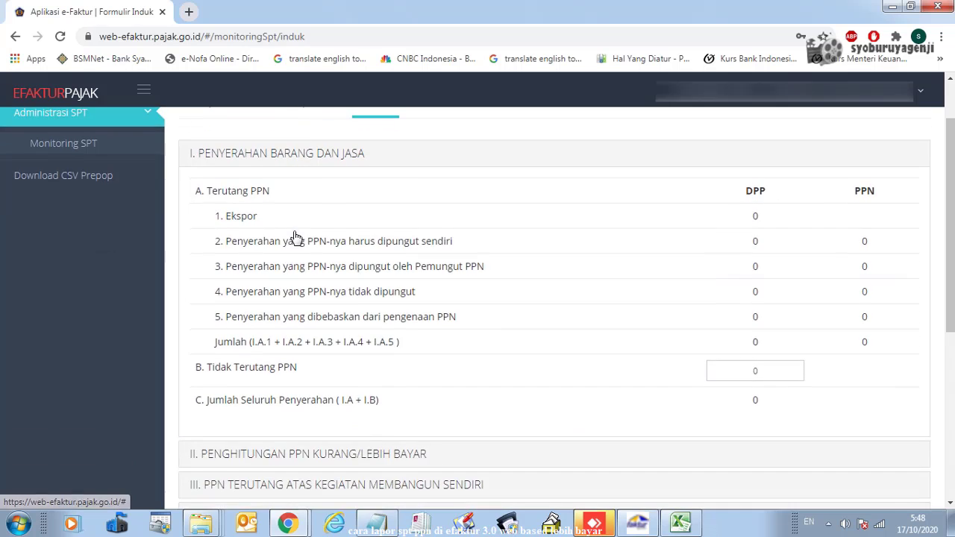
pyautogui.scroll(1, 297, 237)
pyautogui.scroll(-1, 293, 238)
pyautogui.scroll(-2, 294, 239)
pyautogui.scroll(3, 294, 239)
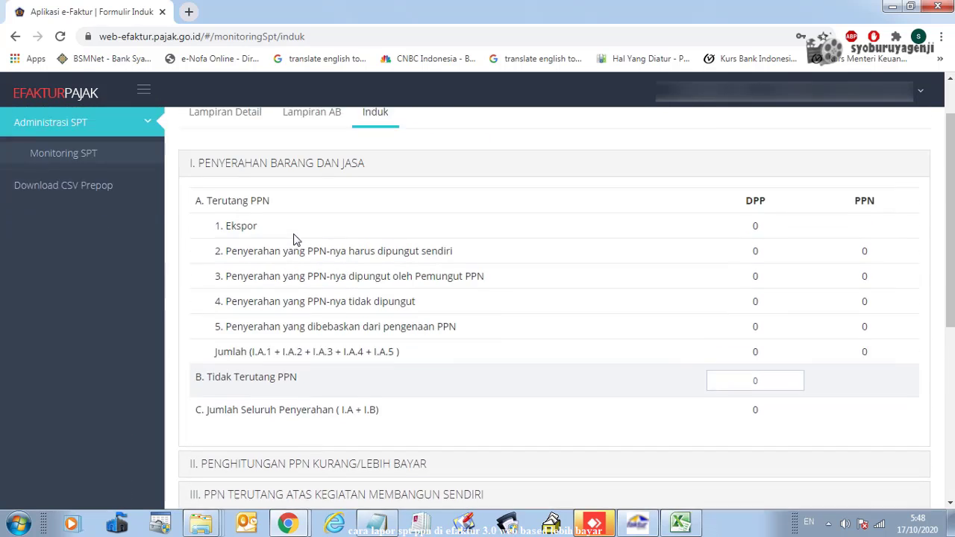
pyautogui.click(284, 228)
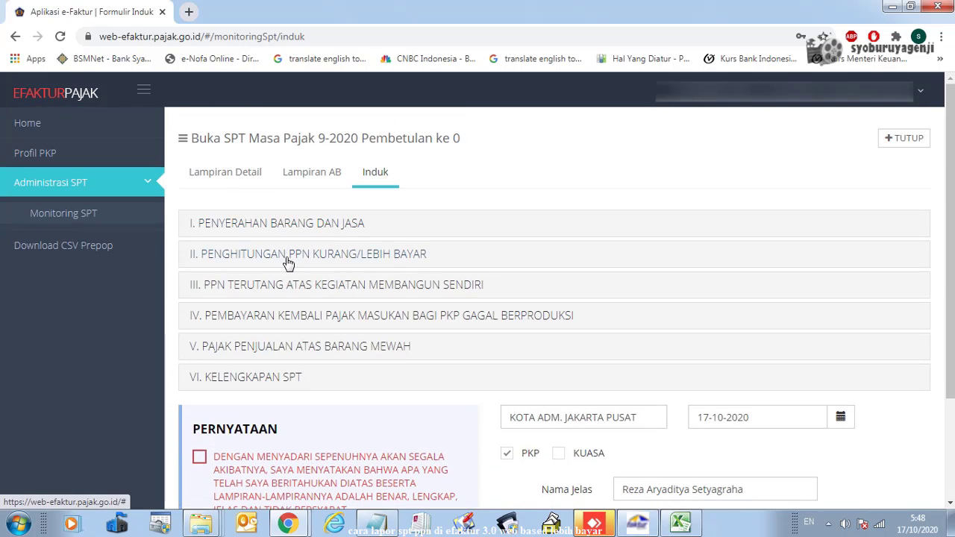
pyautogui.click(289, 259)
# Mark the filer as not a Pasal 9(4b) PKP and compensate the overpayment into the next period
pyautogui.scroll(-1, 522, 277)
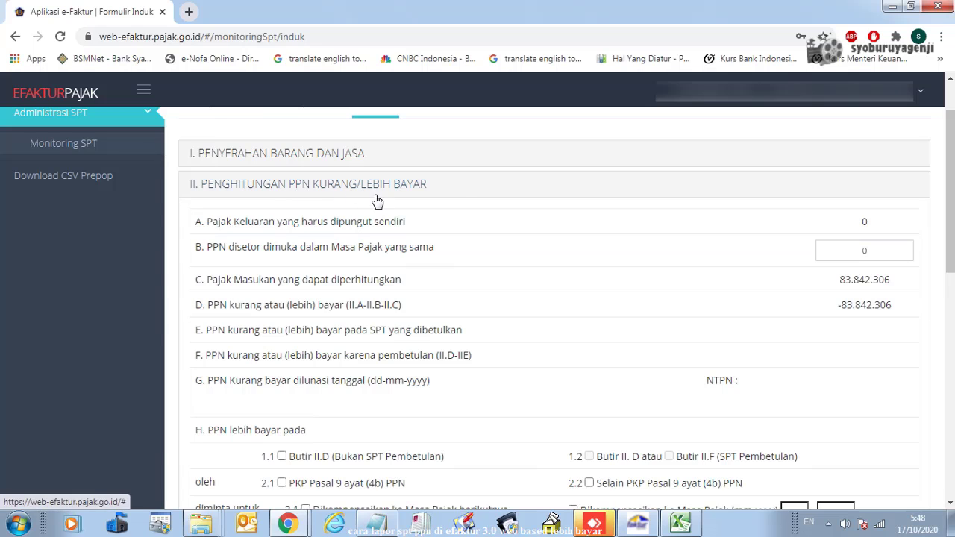
pyautogui.scroll(-2, 693, 294)
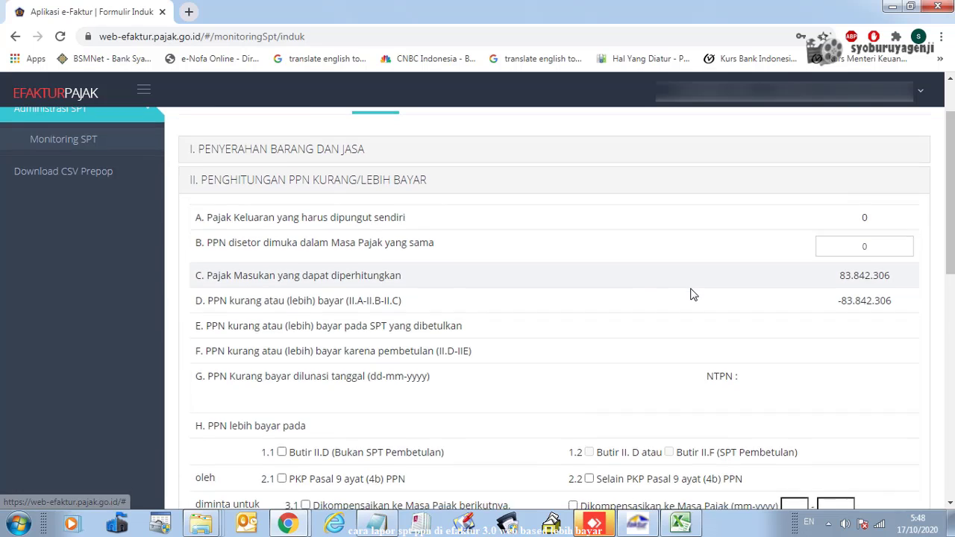
pyautogui.scroll(2, 753, 258)
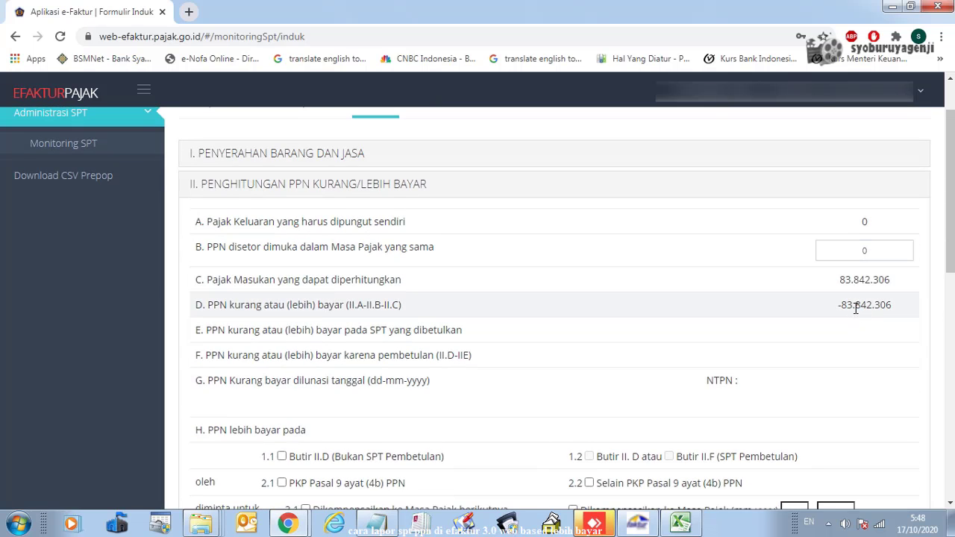
pyautogui.scroll(-2, 856, 309)
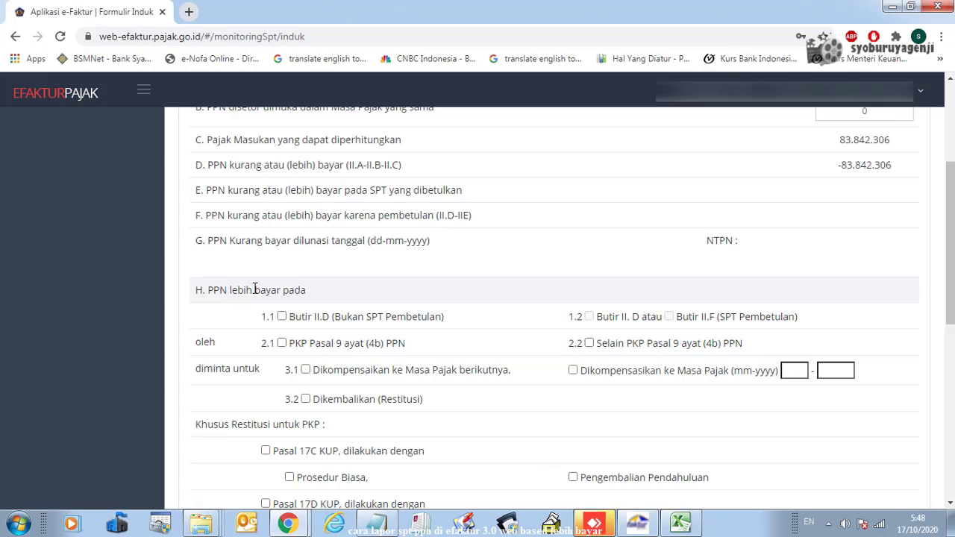
pyautogui.scroll(3, 256, 287)
pyautogui.scroll(-3, 268, 295)
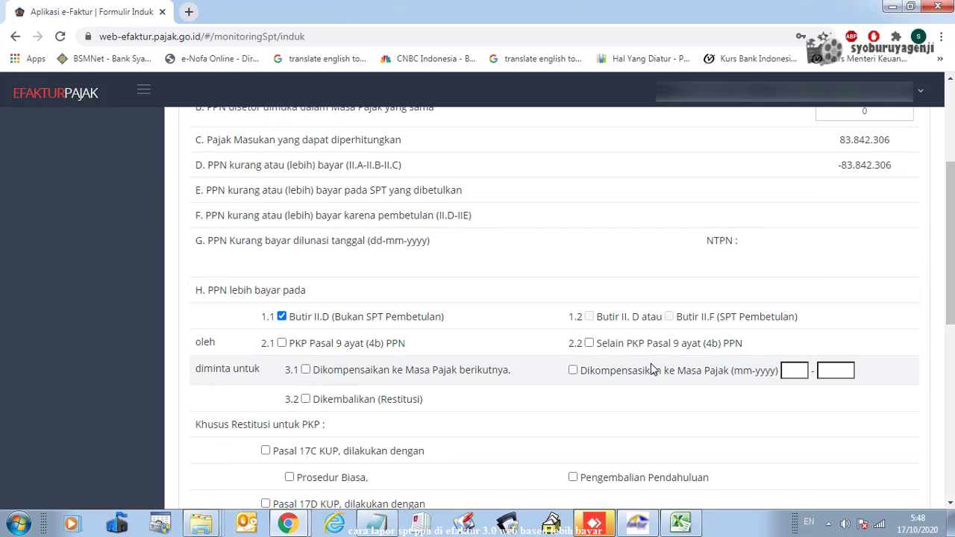
pyautogui.click(588, 344)
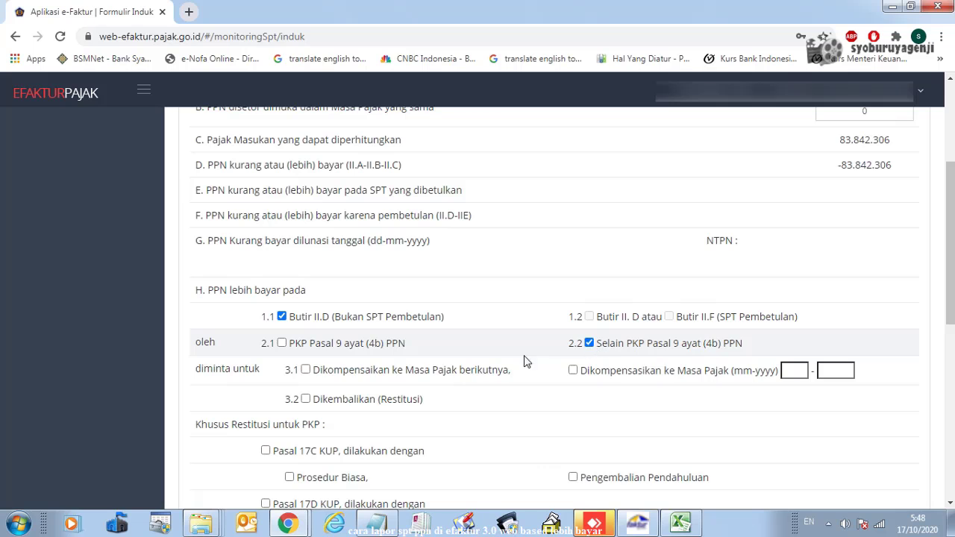
pyautogui.click(305, 370)
# Expand section III on self-construction VAT, with tax base and PPN Terutang both 0
pyautogui.scroll(-1, 453, 326)
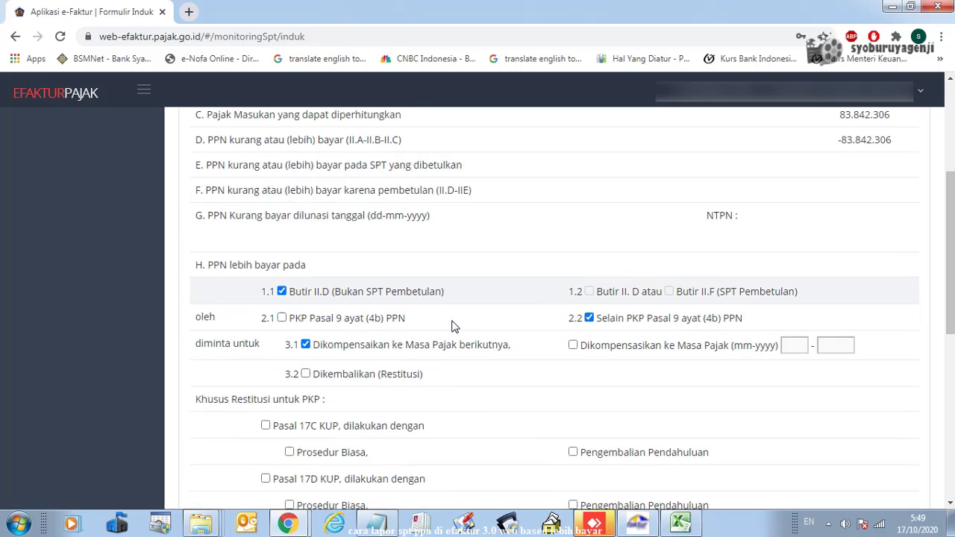
pyautogui.scroll(-1, 453, 326)
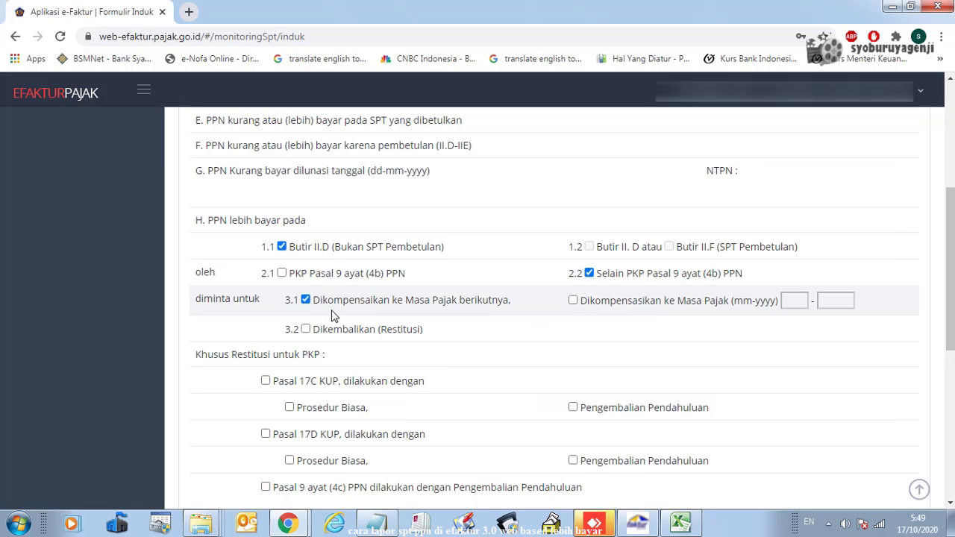
pyautogui.scroll(-2, 408, 343)
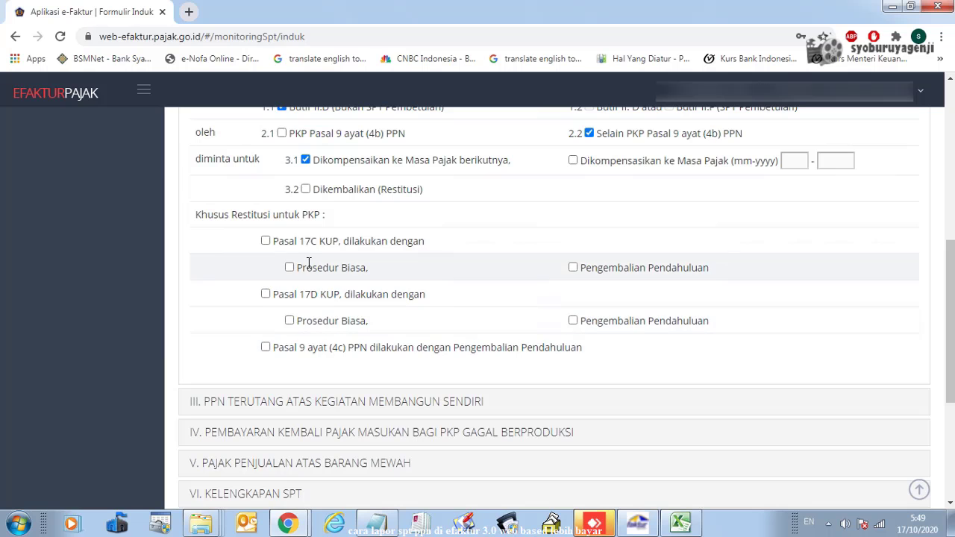
pyautogui.scroll(-1, 328, 245)
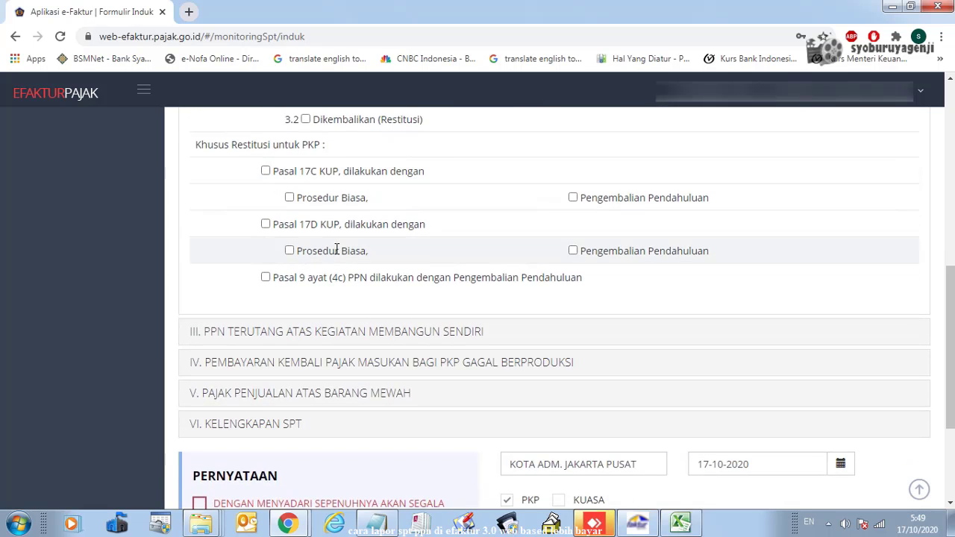
pyautogui.scroll(5, 336, 249)
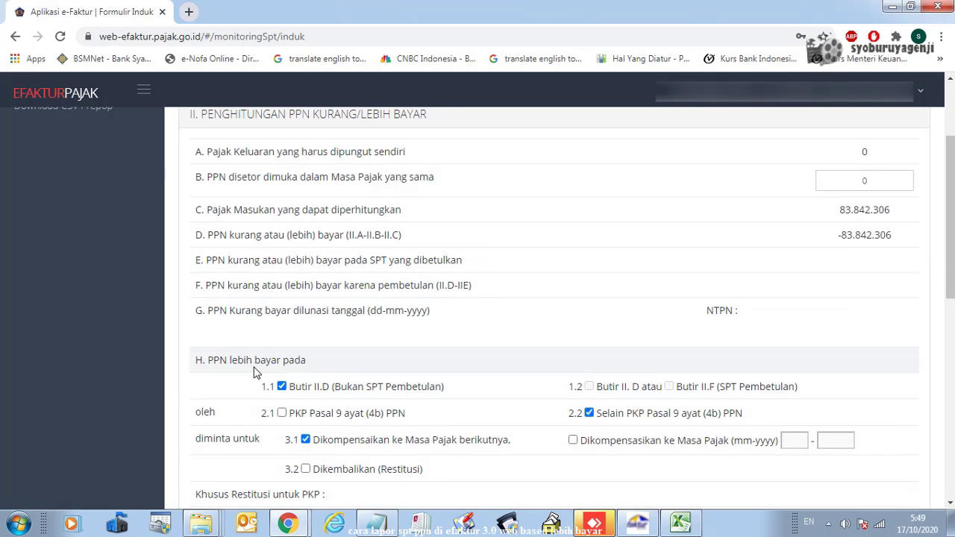
pyautogui.scroll(-4, 277, 357)
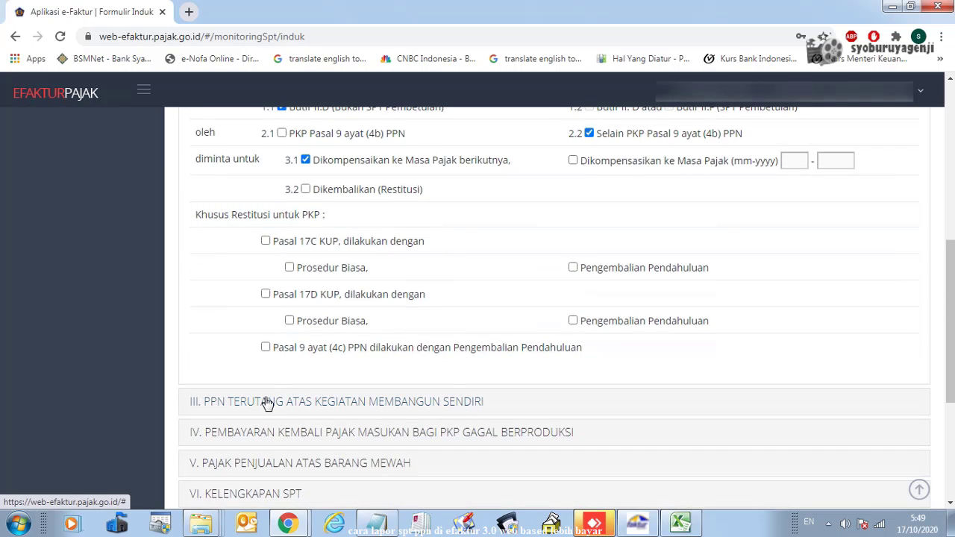
pyautogui.click(268, 403)
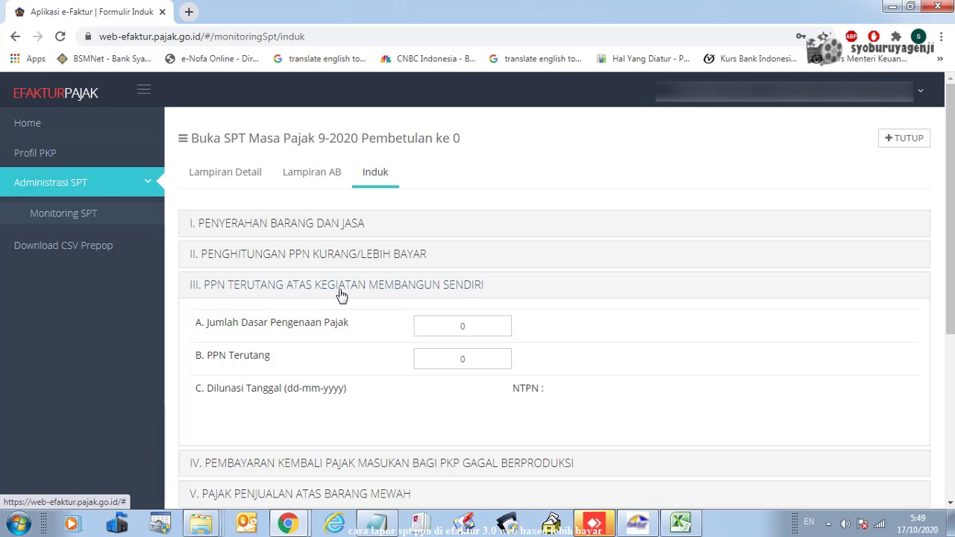
# Expand sections IV, V and VI, listing Formulir 1111 AB, A1, A2, B1, B2 and B3 as included
pyautogui.scroll(-2, 281, 315)
pyautogui.click(298, 319)
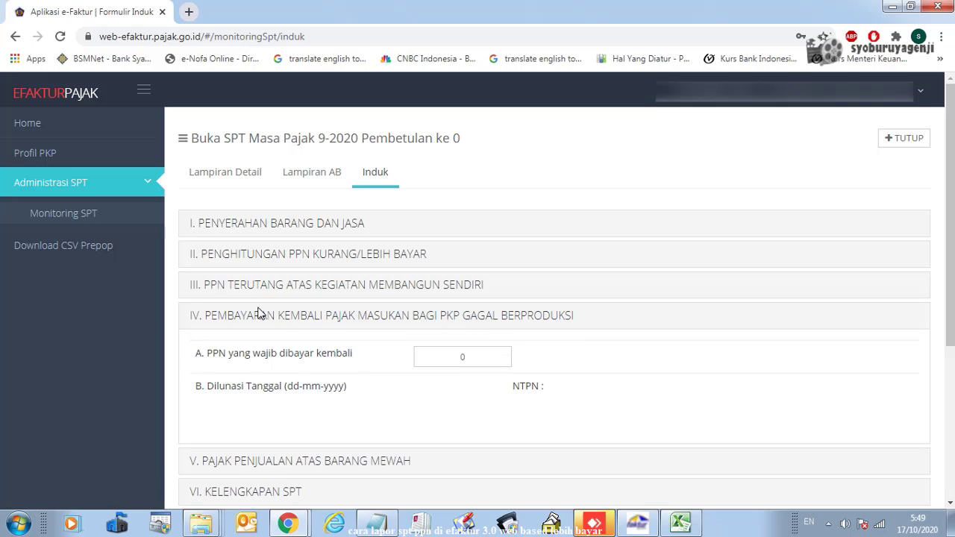
pyautogui.scroll(-1, 276, 328)
pyautogui.click(241, 395)
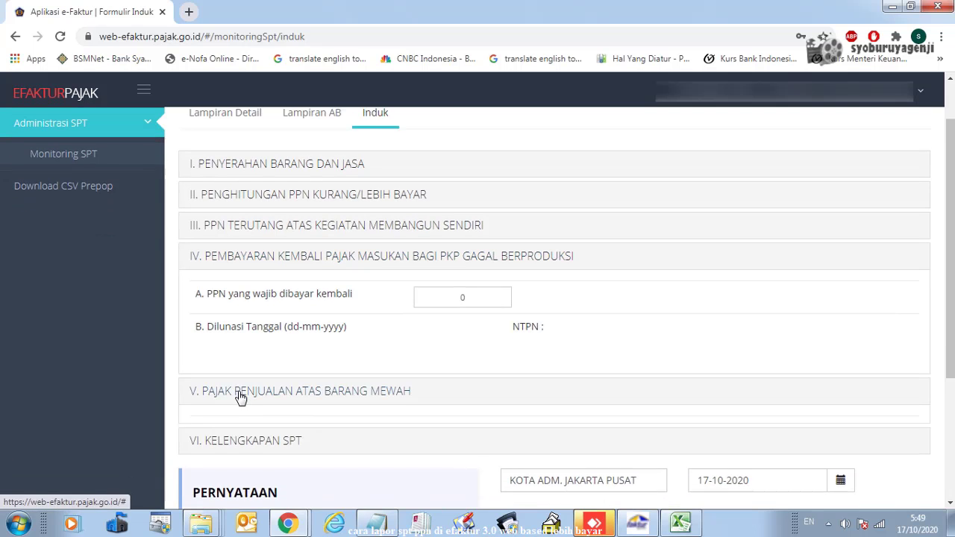
pyautogui.scroll(-3, 343, 362)
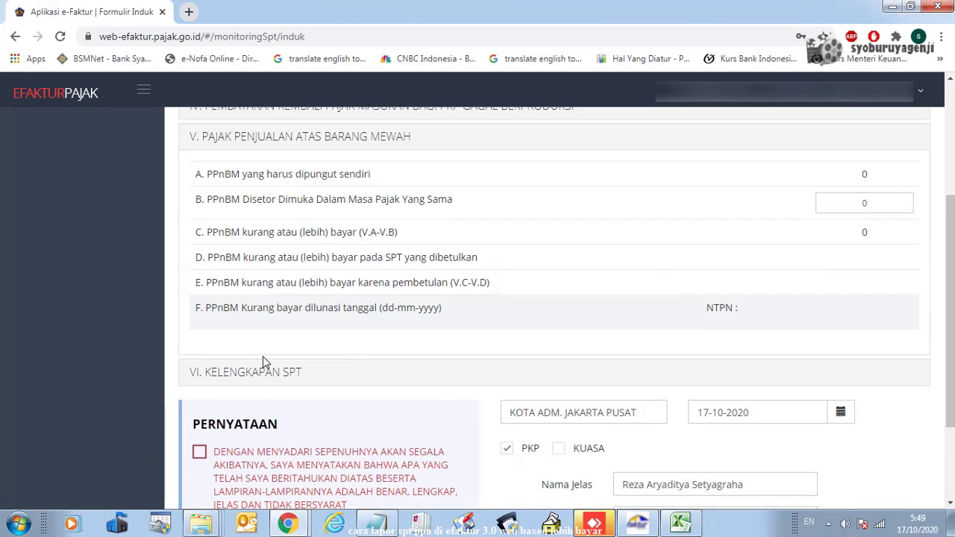
pyautogui.click(268, 380)
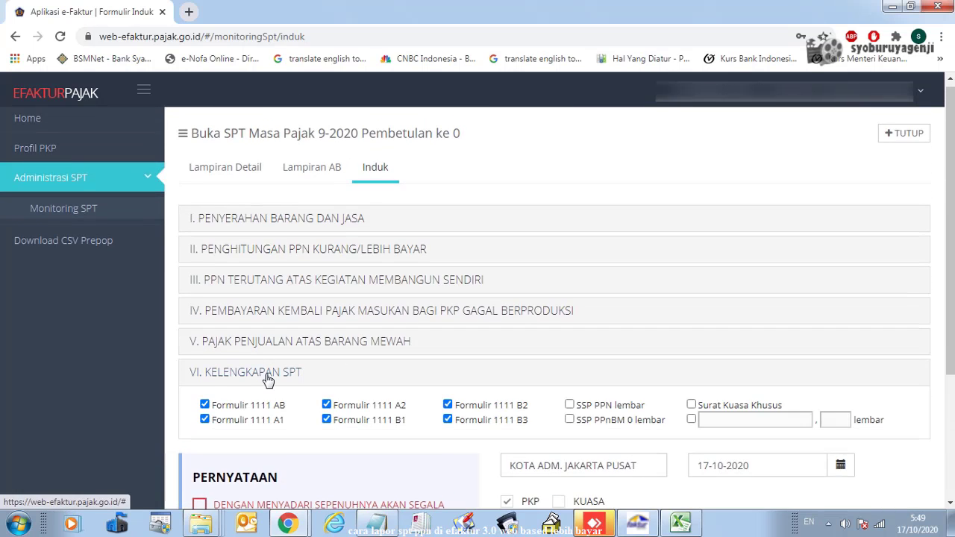
pyautogui.scroll(-2, 340, 341)
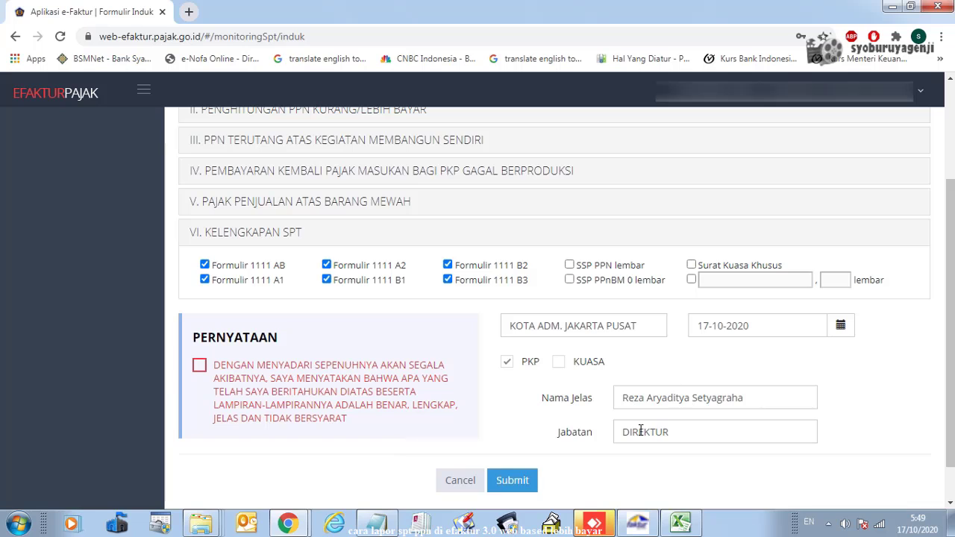
# Tick the Pernyataan declaration, submit the SPT Induk and acknowledge the 'Berhasil Submit SPT Induk' message
pyautogui.click(201, 367)
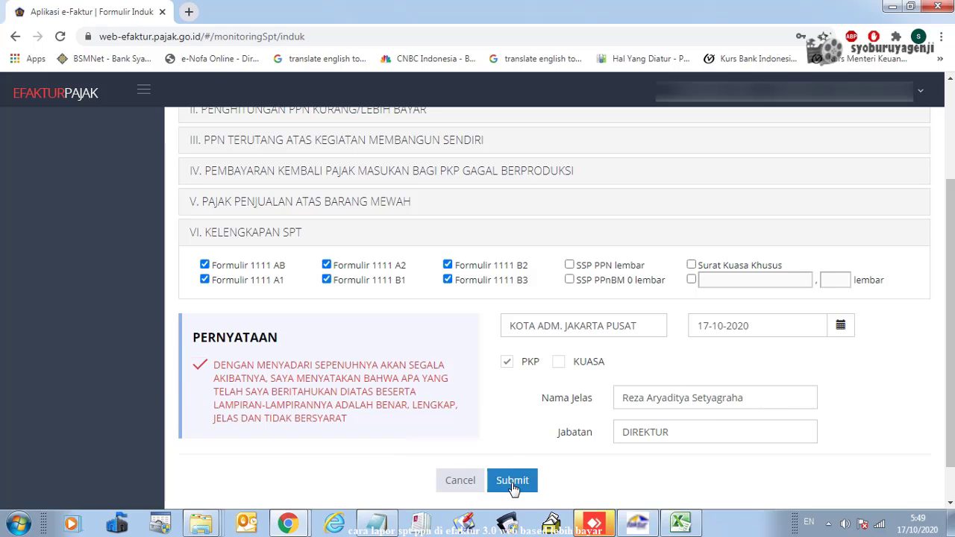
pyautogui.scroll(-1, 513, 485)
pyautogui.click(509, 435)
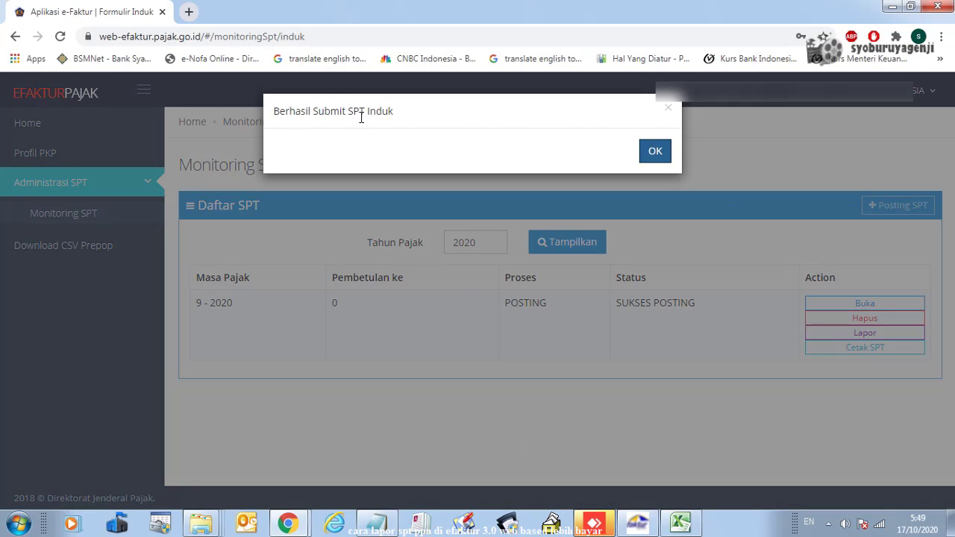
pyautogui.click(655, 152)
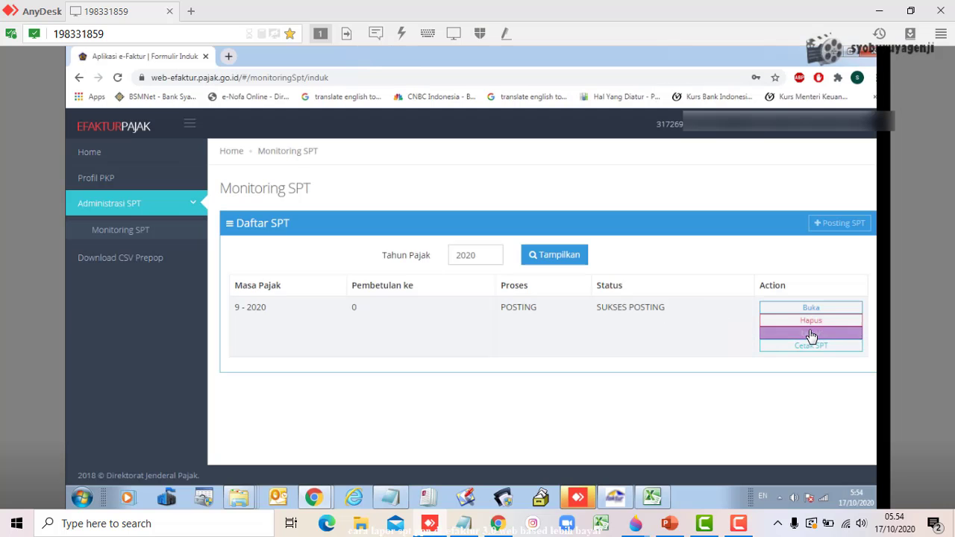
# Open the Lapor form for the 9-2020 return, set AnyDesk to Fullscreen, and verify 83.842.306 in Excel
pyautogui.click(809, 334)
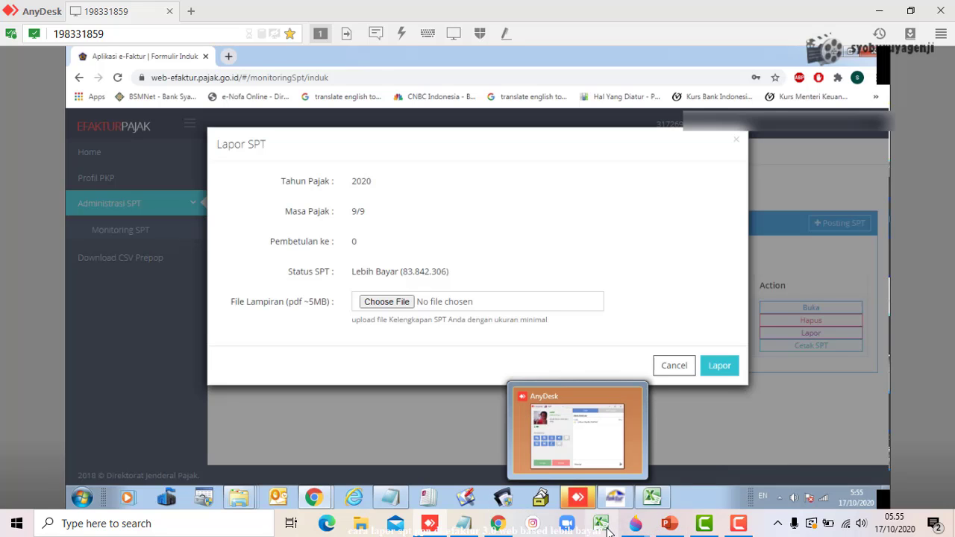
pyautogui.click(480, 33)
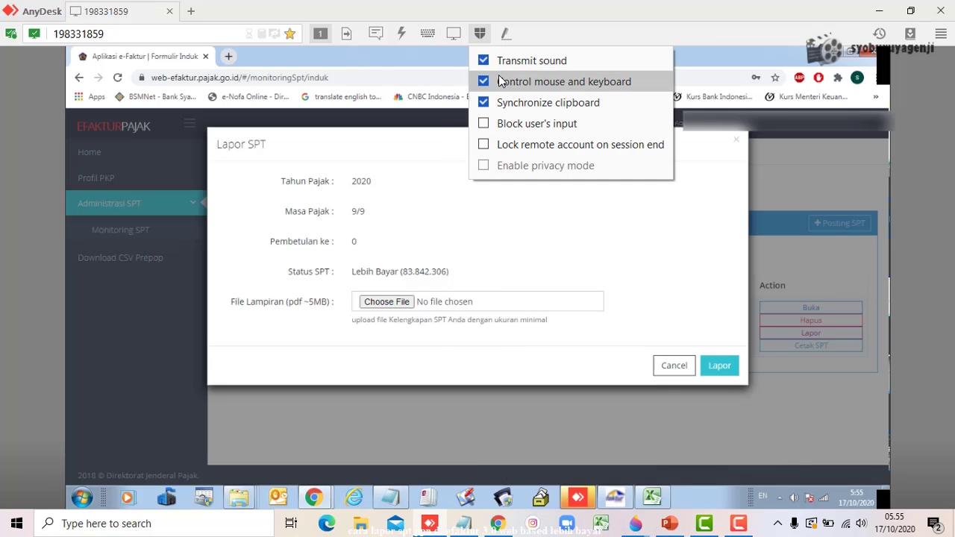
pyautogui.click(454, 33)
pyautogui.click(467, 82)
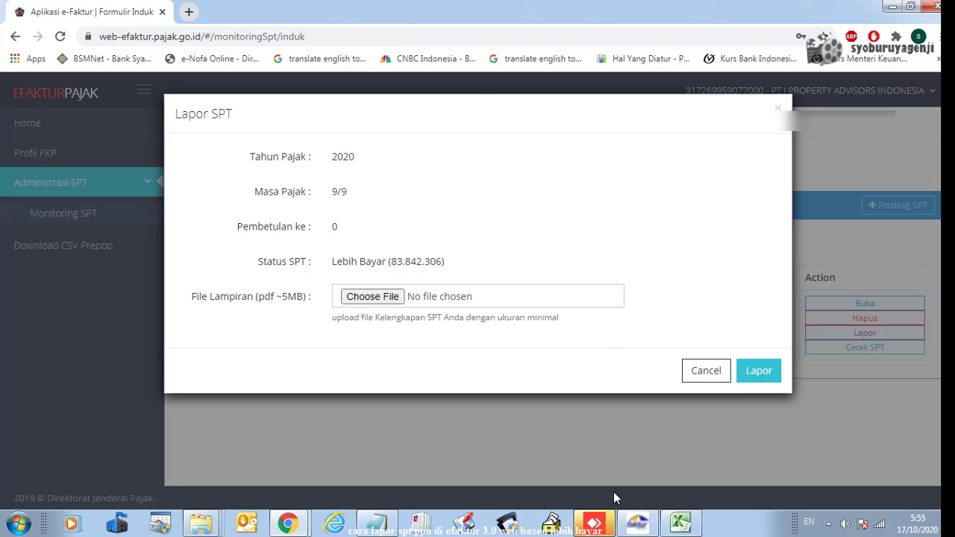
pyautogui.click(679, 523)
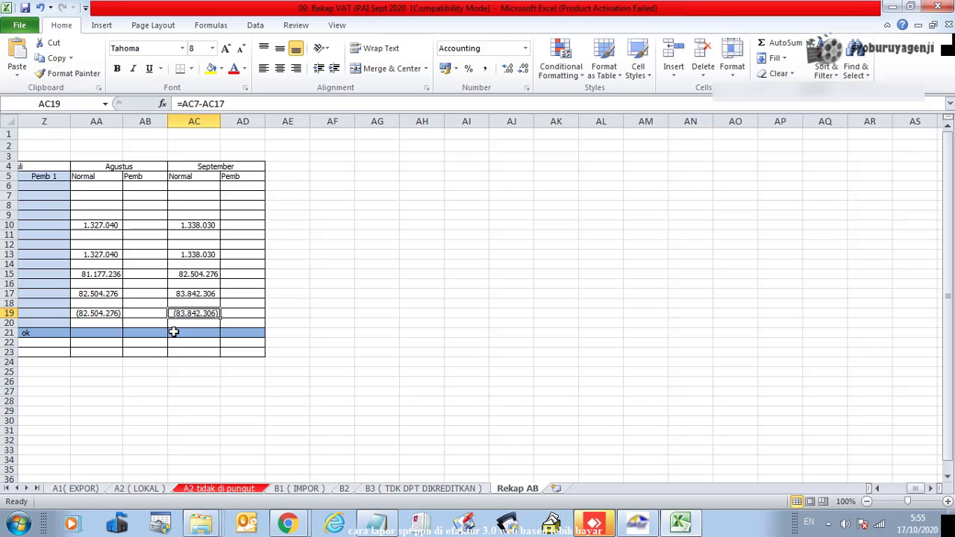
pyautogui.click(679, 523)
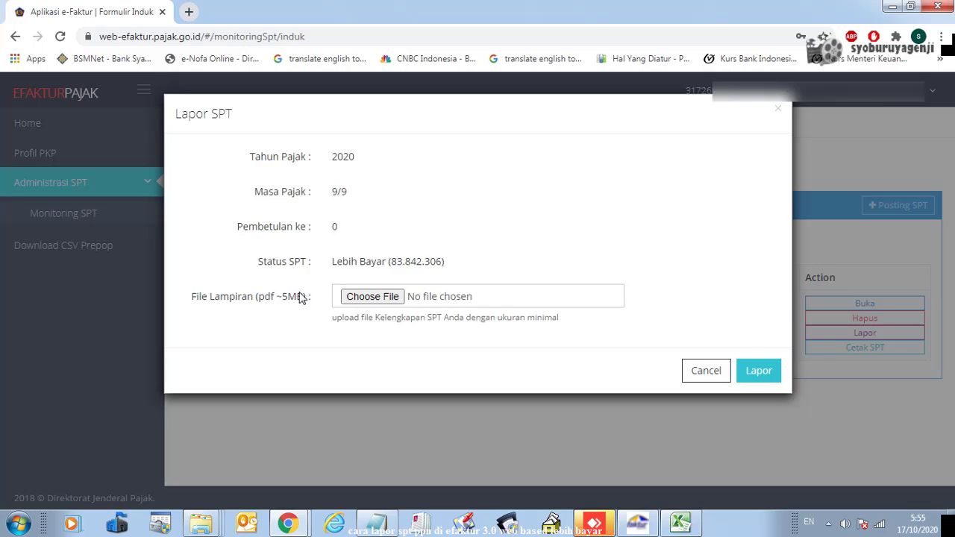
# Attach the file, submit the 9-2020 SPT, and acknowledge the 'Proses Lapor SPT berhasil' confirmation
pyautogui.click(365, 297)
pyautogui.click(757, 373)
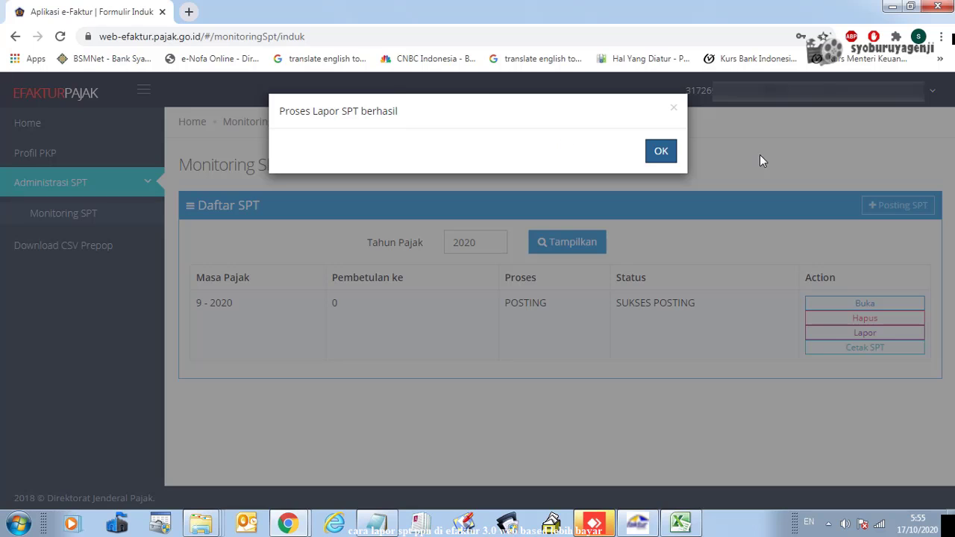
pyautogui.click(660, 153)
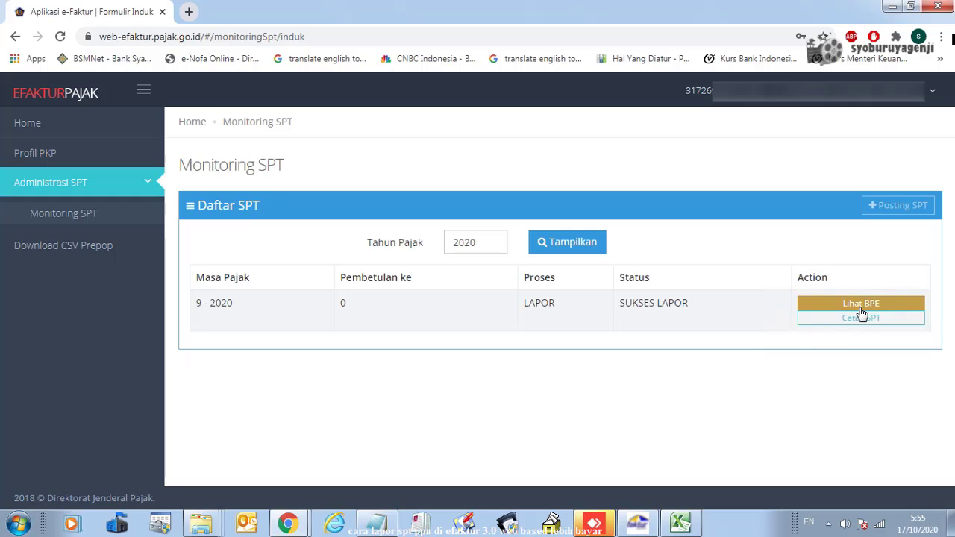
# Save the 9-2020 Bukti Penerimaan Elektronik as a PDF and close the receipt window
pyautogui.click(860, 306)
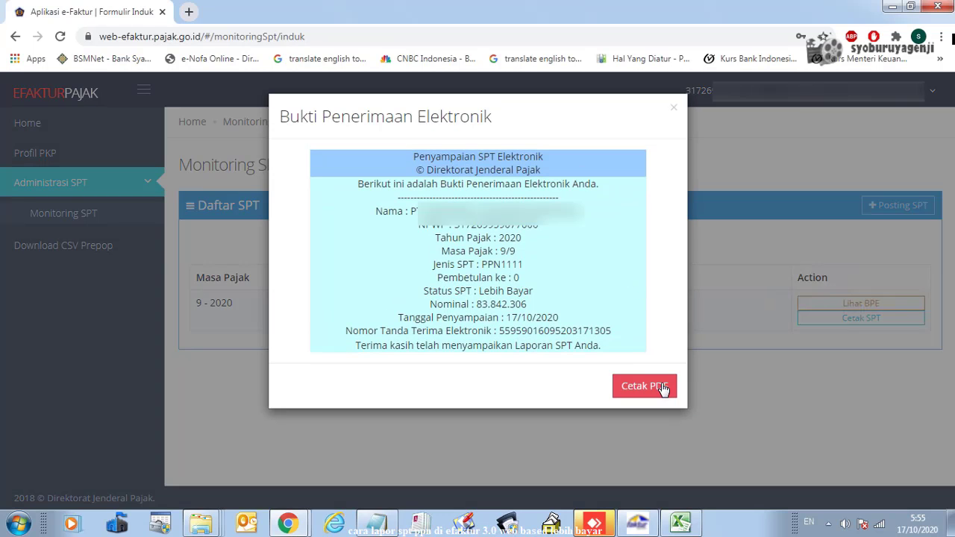
pyautogui.click(656, 388)
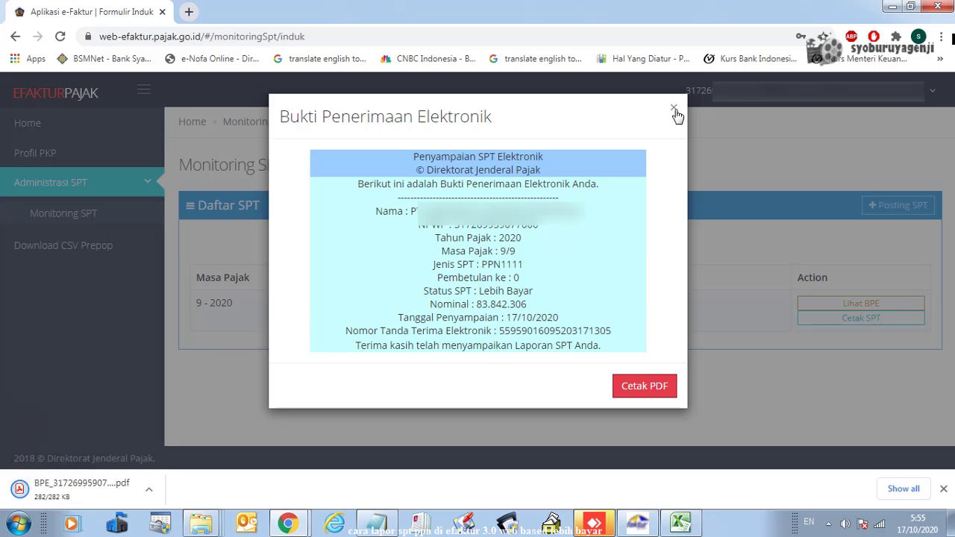
pyautogui.click(674, 110)
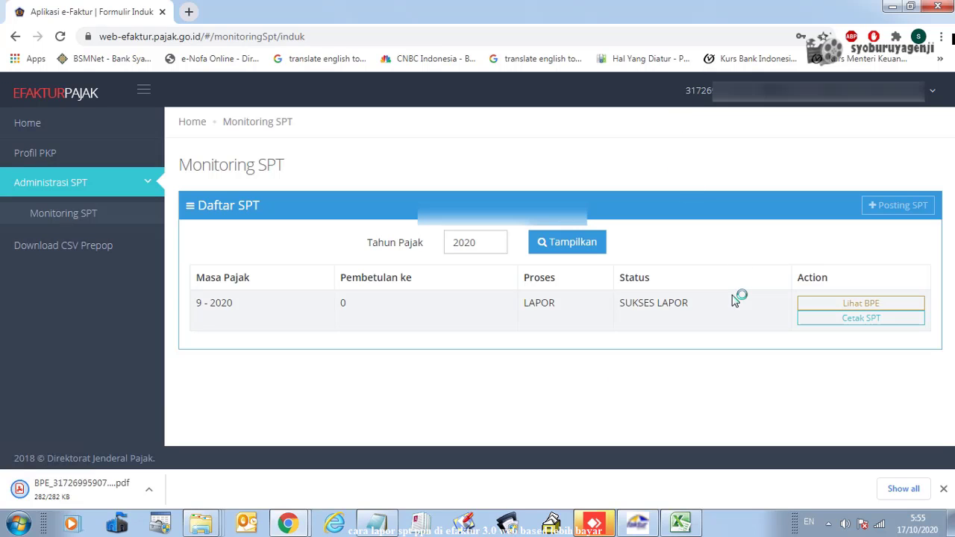